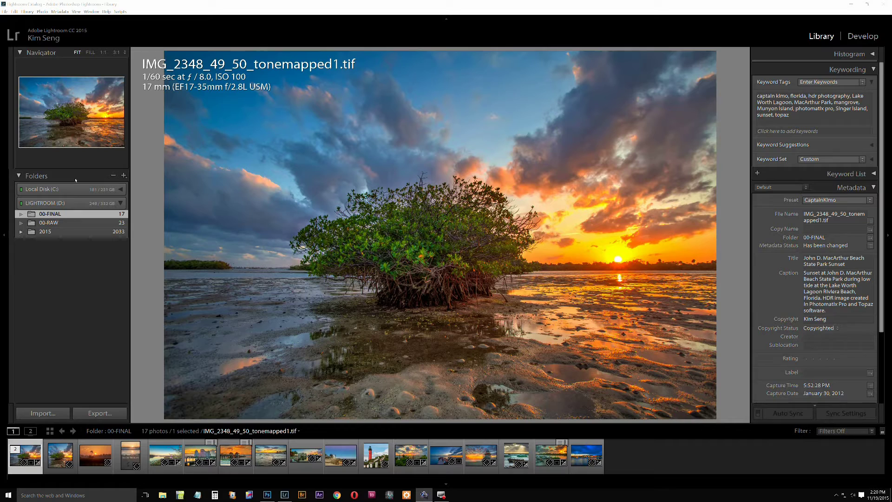
Expand the 2015 folder and open the 2015-11-13 Jupiter Lighthouse PBG shoot
{"action": "left_click", "coordinate": [49, 232]}
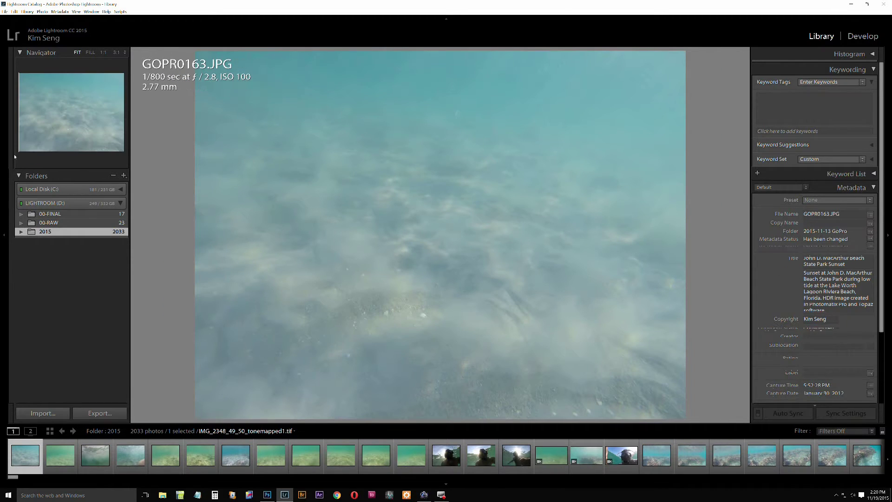
{"action": "left_click", "coordinate": [21, 232]}
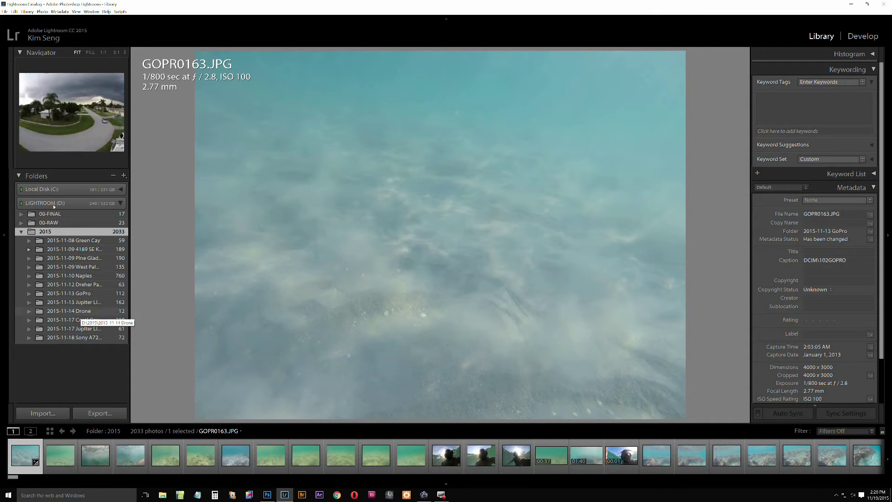
{"action": "left_click", "coordinate": [74, 302]}
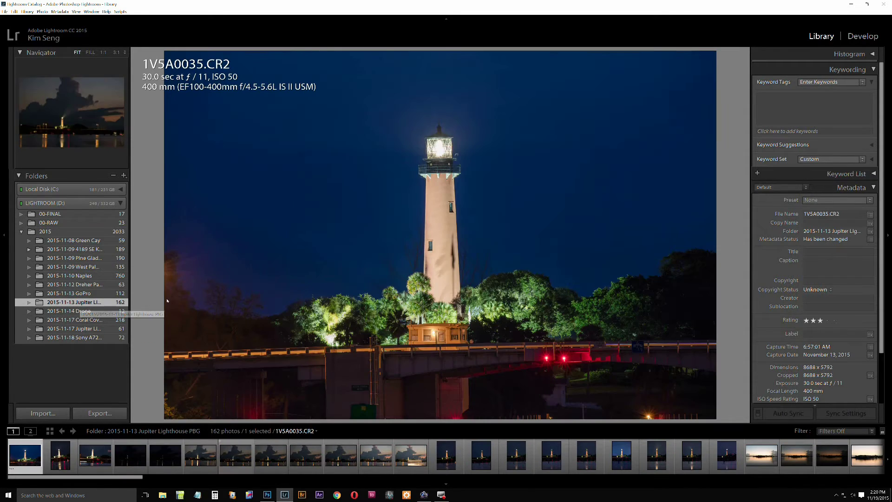
Browse the bracketed sunset exposures SAM_2217–SAM_2219 and settle back on SAM_2217
{"action": "key", "text": "Right"}
{"action": "key", "text": "Right"}
{"action": "key", "text": "Right"}
{"action": "key", "text": "Right"}
{"action": "key", "text": "Right"}
{"action": "key", "text": "Right"}
{"action": "key", "text": "Right"}
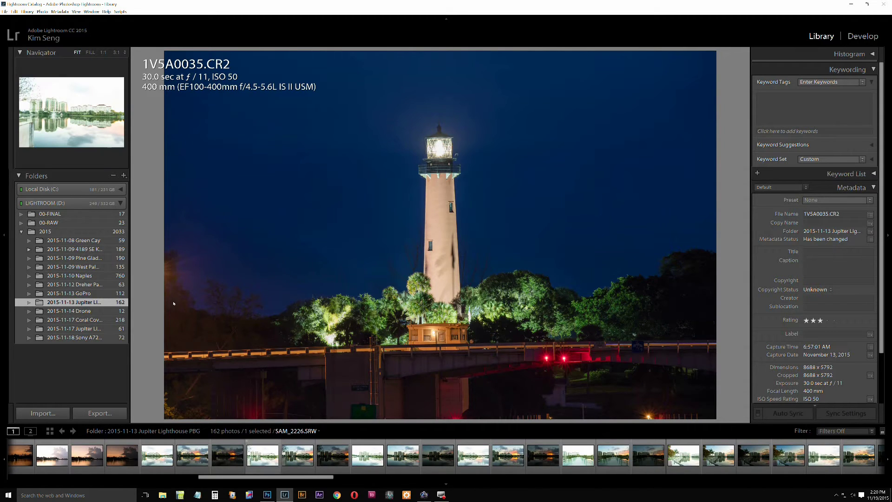
{"action": "key", "text": "Right"}
{"action": "key", "text": "Right"}
{"action": "key", "text": "Right"}
{"action": "key", "text": "Right"}
{"action": "key", "text": "Right"}
{"action": "key", "text": "Right"}
{"action": "key", "text": "Right"}
{"action": "key", "text": "Right"}
{"action": "key", "text": "Right"}
{"action": "key", "text": "Right"}
{"action": "key", "text": "Right"}
{"action": "key", "text": "Right"}
{"action": "key", "text": "Right"}
{"action": "key", "text": "Right"}
{"action": "key", "text": "Right"}
{"action": "key", "text": "Right"}
{"action": "key", "text": "Right"}
{"action": "key", "text": "Right"}
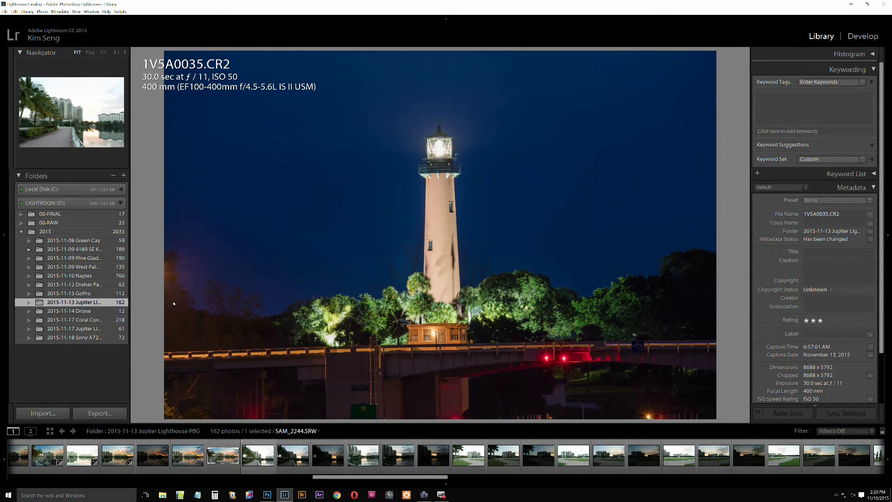
{"action": "key", "text": "Left"}
{"action": "key", "text": "Left"}
{"action": "key", "text": "Left"}
{"action": "key", "text": "Left"}
{"action": "key", "text": "Left"}
{"action": "key", "text": "Left"}
{"action": "key", "text": "Left"}
{"action": "key", "text": "Left"}
{"action": "key", "text": "Left"}
{"action": "key", "text": "Left"}
{"action": "key", "text": "Left"}
{"action": "key", "text": "Left"}
{"action": "key", "text": "Left"}
{"action": "key", "text": "Left"}
{"action": "key", "text": "Left"}
{"action": "key", "text": "Left"}
{"action": "key", "text": "Left"}
{"action": "key", "text": "Left"}
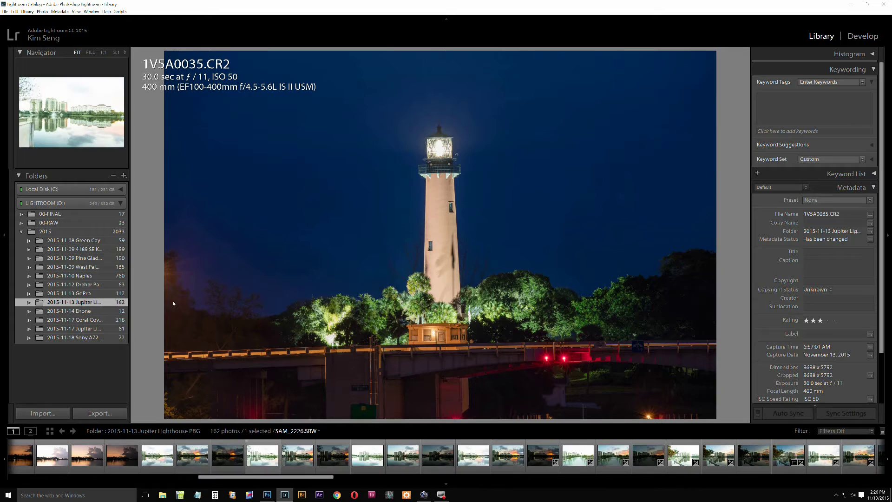
{"action": "key", "text": "Left"}
{"action": "key", "text": "Left"}
{"action": "key", "text": "Left"}
{"action": "key", "text": "Left"}
{"action": "key", "text": "Left"}
{"action": "key", "text": "Left"}
{"action": "key", "text": "Left"}
{"action": "key", "text": "Left"}
{"action": "key", "text": "Left"}
{"action": "key", "text": "Left"}
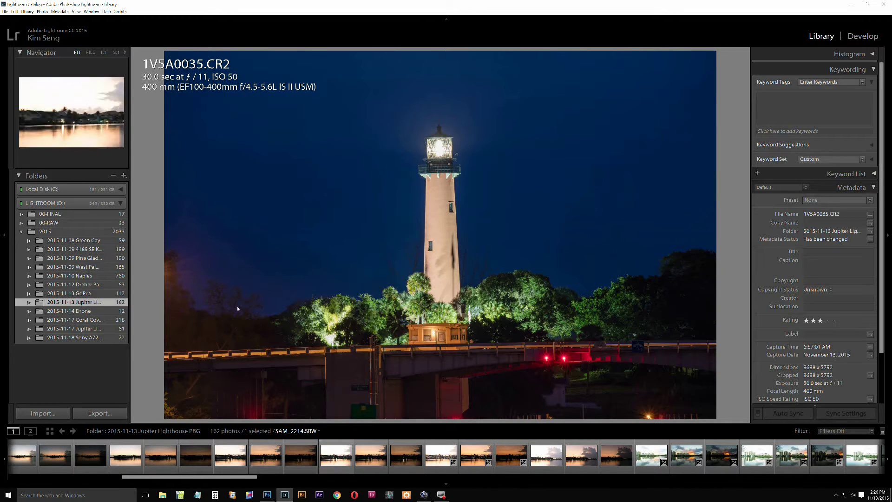
{"action": "key", "text": "Right"}
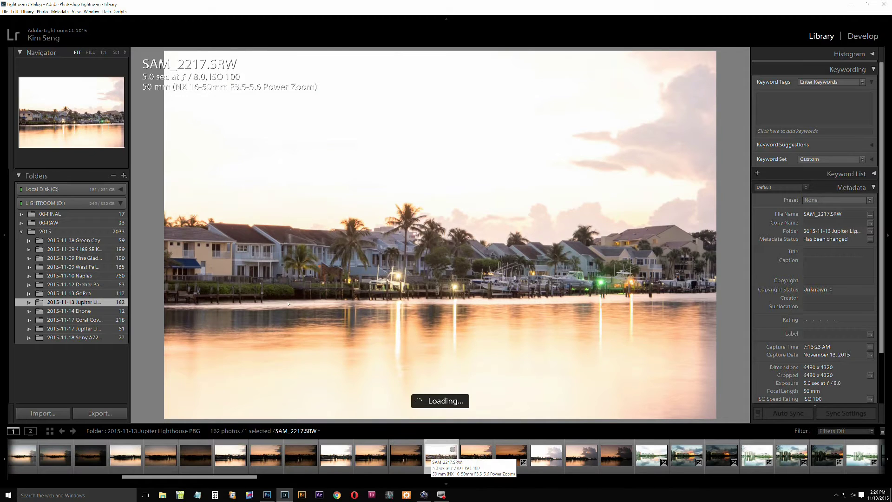
{"action": "key", "text": "Right"}
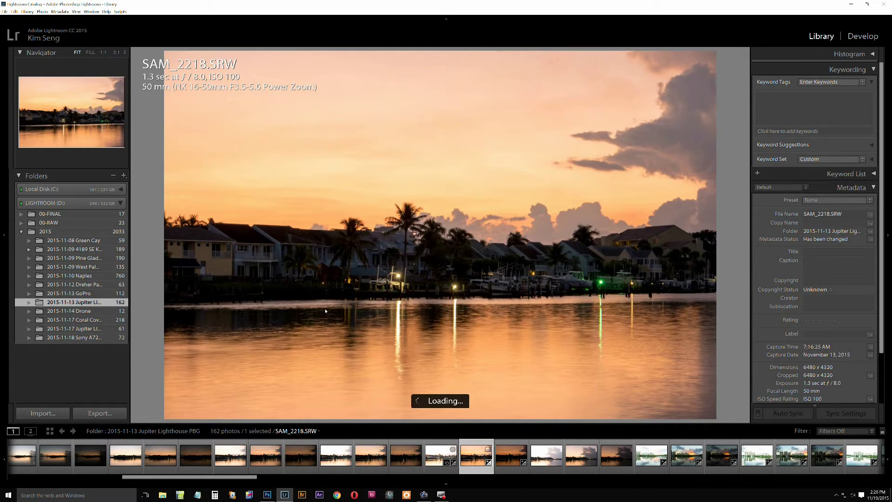
{"action": "key", "text": "Right"}
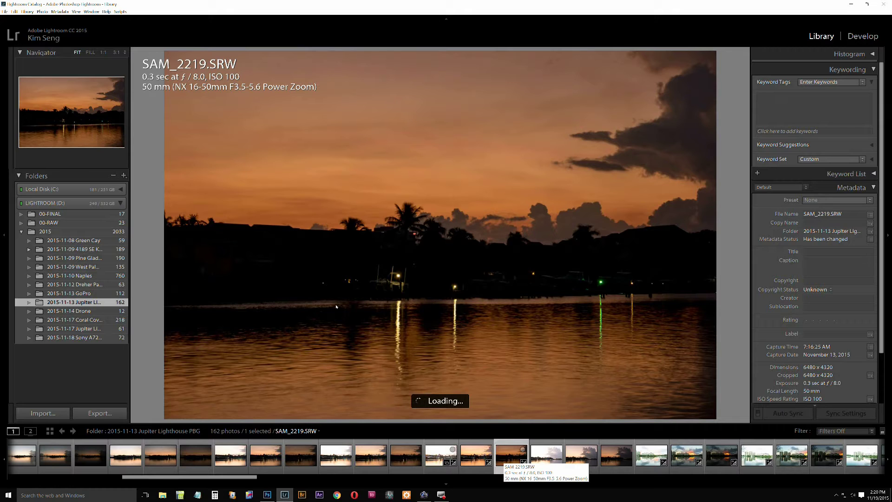
{"action": "key", "text": "Left"}
{"action": "key", "text": "Left"}
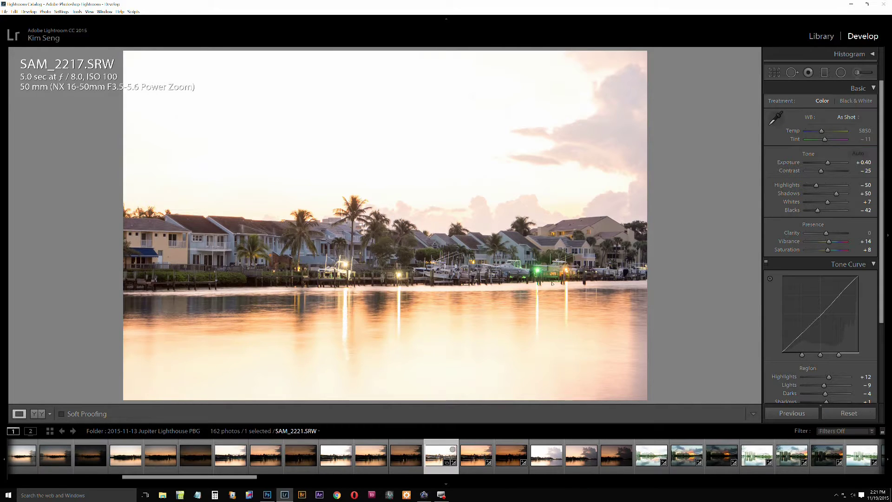
Reset SAM_2217, SAM_2218 and SAM_2219 to their unedited Develop settings
{"action": "left_click", "coordinate": [849, 413]}
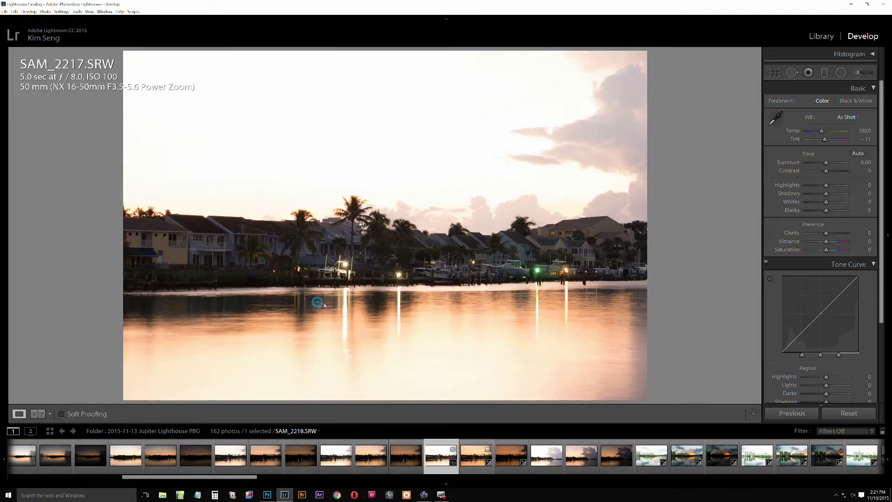
{"action": "key", "text": "Right"}
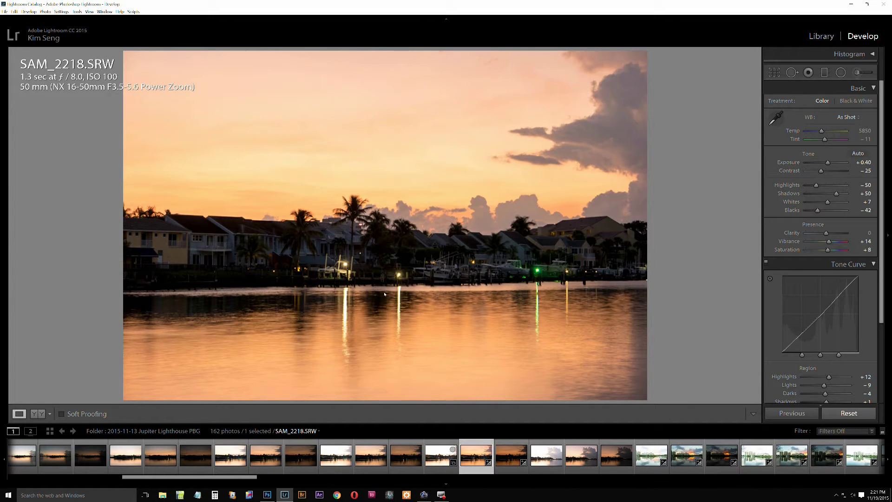
{"action": "key", "text": "ctrl+shift+r"}
{"action": "key", "text": "Right"}
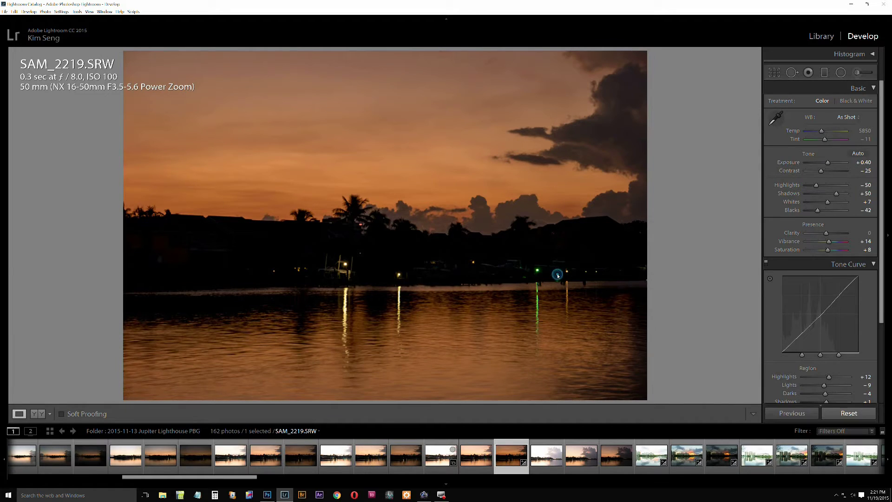
{"action": "key", "text": "ctrl+shift+r"}
Step back through the three brackets and start selecting a neighbouring exposure in the filmstrip
{"action": "key", "text": "Left"}
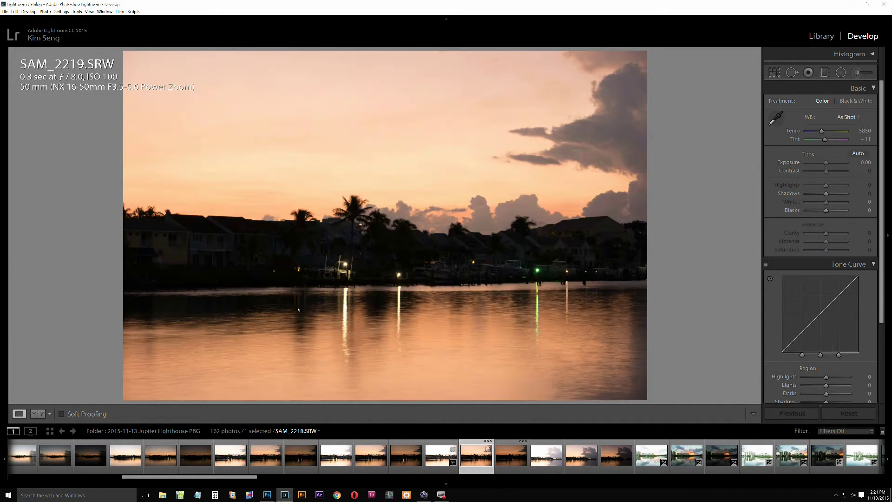
{"action": "key", "text": "Left"}
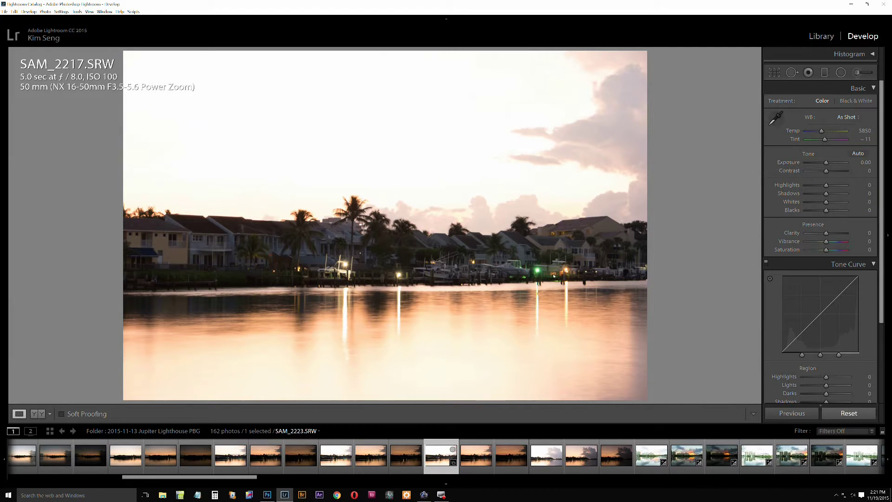
{"action": "key", "text": "Right"}
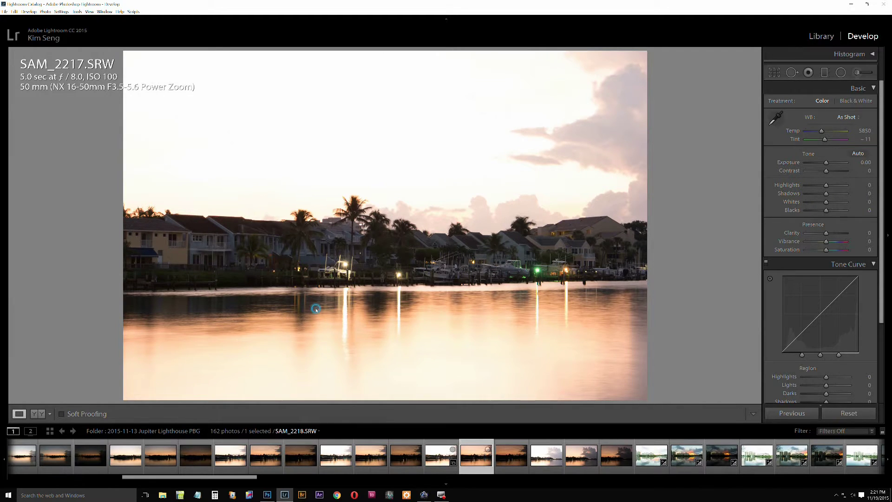
{"action": "key", "text": "Right"}
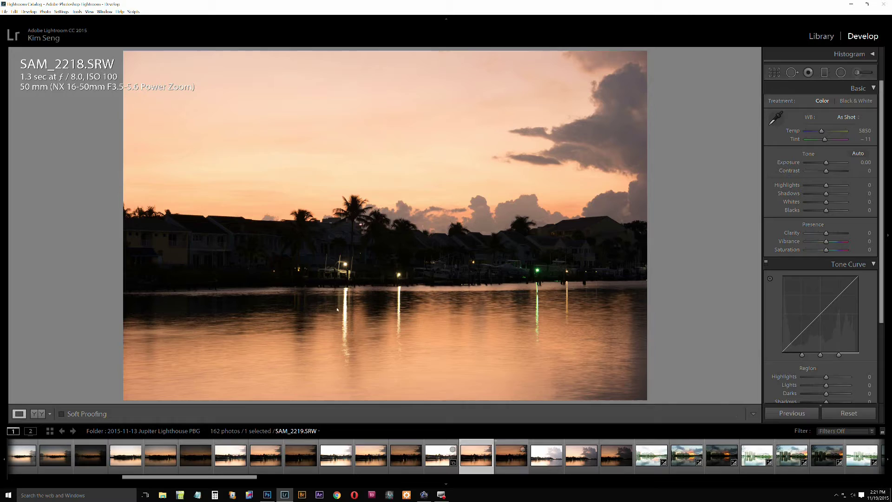
{"action": "left_click", "coordinate": [506, 461], "text": "ctrl"}
Select all three brackets with SAM_2218 active and apply Auto Tone
{"action": "left_click", "coordinate": [439, 459], "text": "shift"}
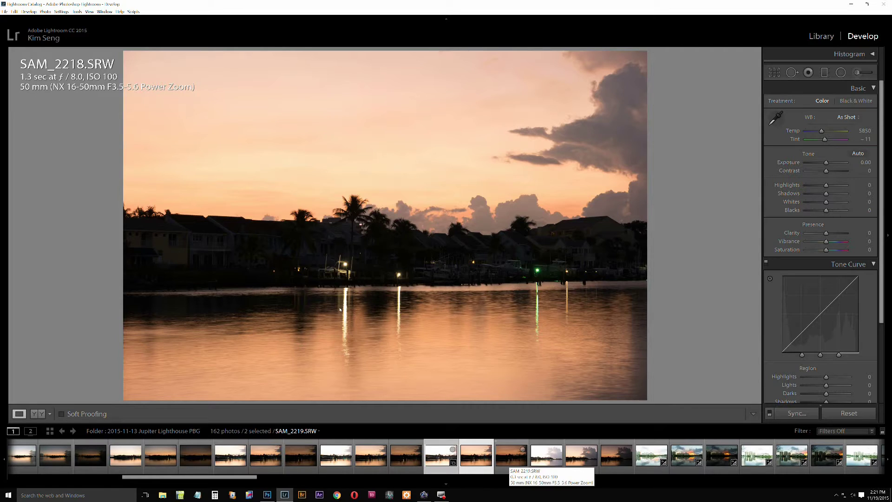
{"action": "left_click", "coordinate": [511, 455], "text": "ctrl"}
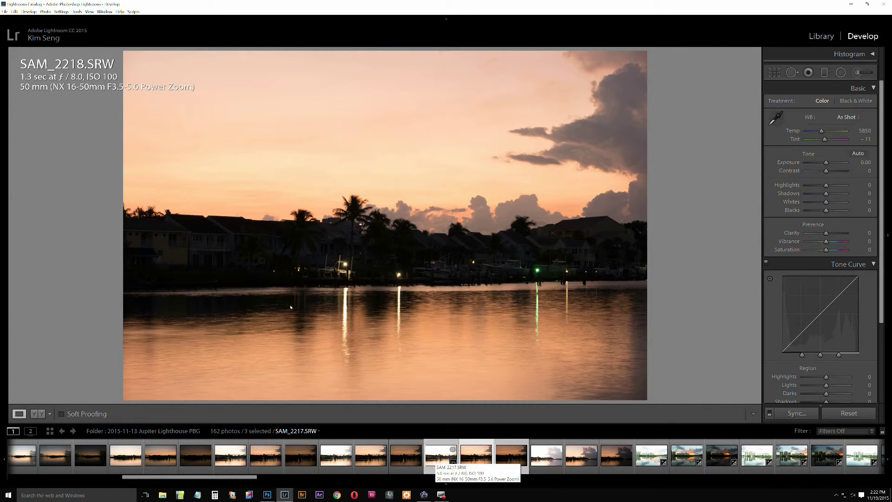
{"action": "left_click", "coordinate": [436, 461]}
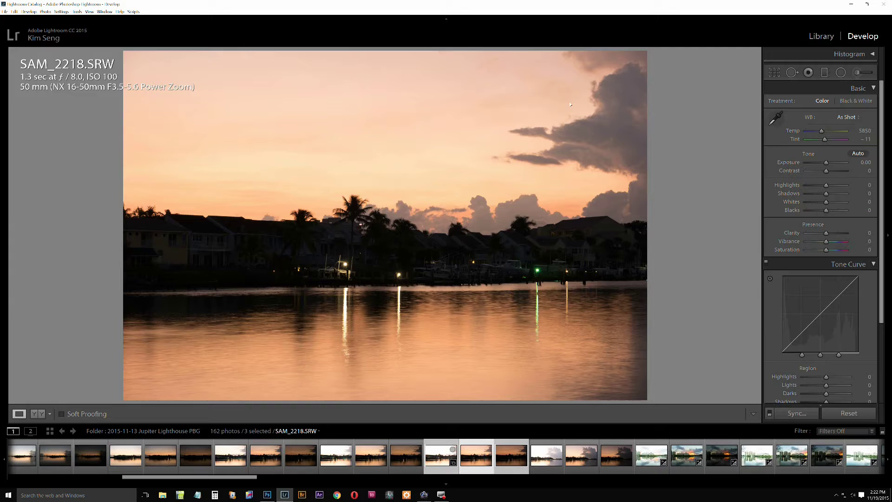
{"action": "key", "text": "ctrl+u"}
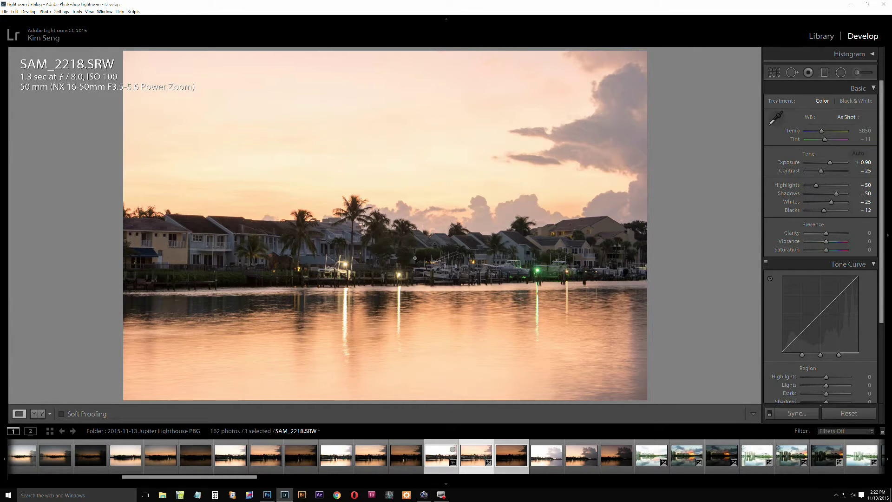
Raise Vibrance to +13 and Saturation to +3 on SAM_2218
{"action": "left_click_drag", "start_coordinate": [827, 242], "coordinate": [828, 242]}
{"action": "key", "text": "period"}
{"action": "key", "text": "equal"}
{"action": "key", "text": "F8"}
{"action": "key", "text": "F8"}
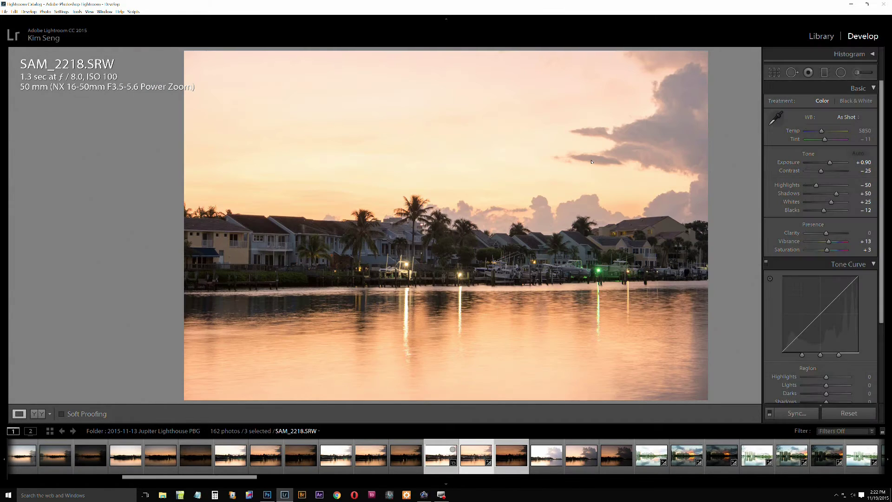
{"action": "left_click_drag", "start_coordinate": [882, 242], "coordinate": [882, 324]}
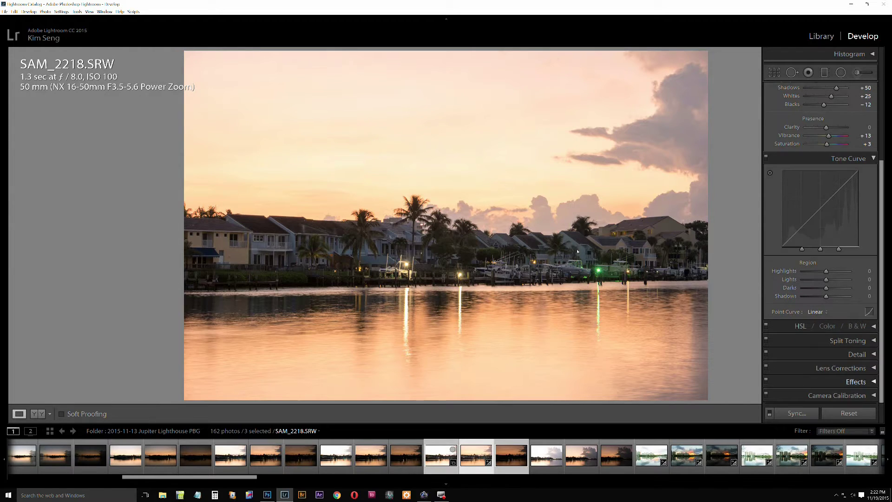
Set Sharpening Amount to 30 and Luminance noise reduction to 17
{"action": "key", "text": "ctrl+5"}
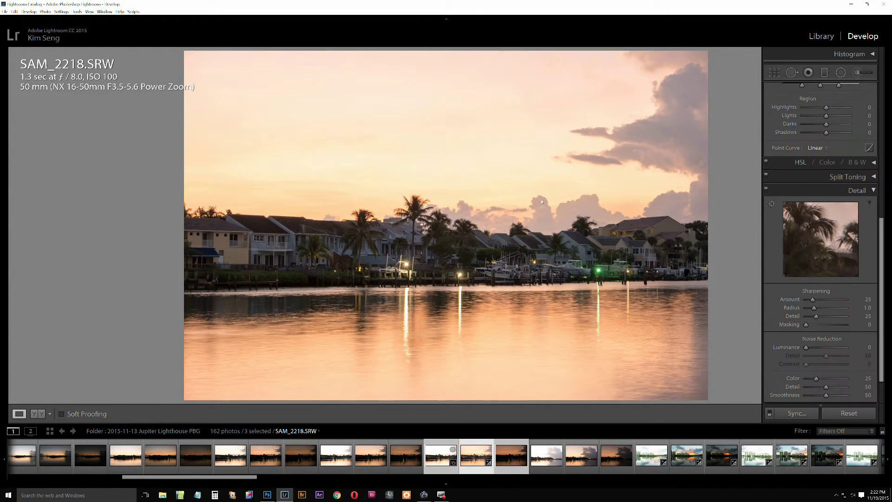
{"action": "key", "text": "equal"}
{"action": "key", "text": "period"}
{"action": "key", "text": "period"}
{"action": "key", "text": "period"}
{"action": "key", "text": "period"}
{"action": "key", "text": "equal"}
{"action": "key", "text": "equal"}
{"action": "key", "text": "equal"}
{"action": "key", "text": "equal"}
{"action": "key", "text": "equal"}
{"action": "key", "text": "equal"}
{"action": "key", "text": "equal"}
{"action": "key", "text": "equal"}
{"action": "key", "text": "equal"}
{"action": "key", "text": "equal"}
{"action": "key", "text": "equal"}
{"action": "key", "text": "equal"}
{"action": "key", "text": "equal"}
{"action": "key", "text": "equal"}
{"action": "key", "text": "equal"}
{"action": "key", "text": "equal"}
{"action": "key", "text": "equal"}
{"action": "left_click_drag", "start_coordinate": [881, 327], "coordinate": [881, 234]}
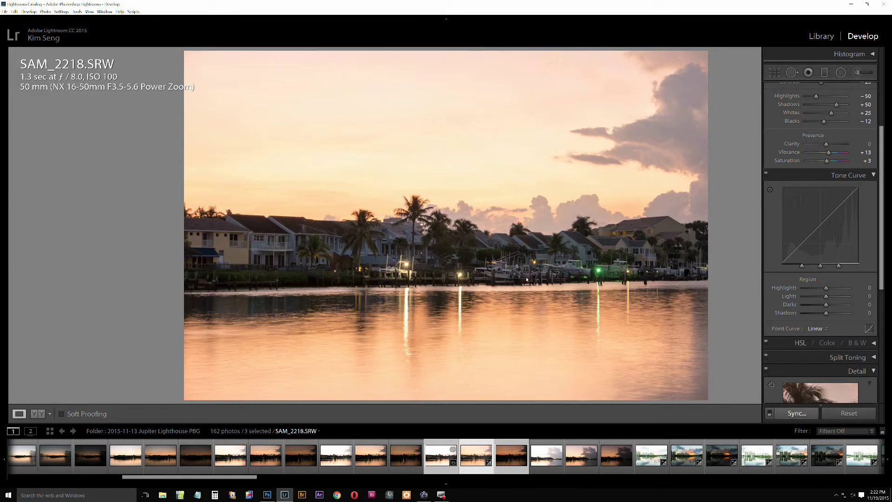
Synchronize SAM_2218's develop settings to the other two bracketed exposures
{"action": "key", "text": "ctrl+shift+s"}
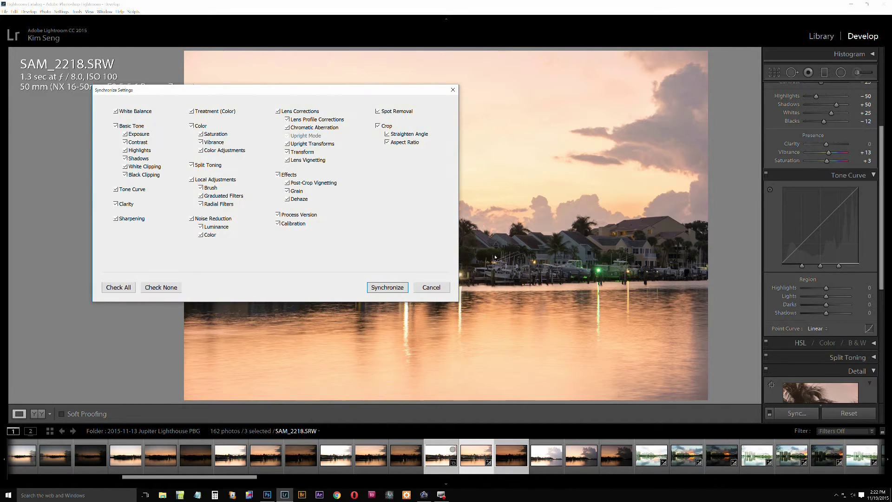
{"action": "key", "text": "Return"}
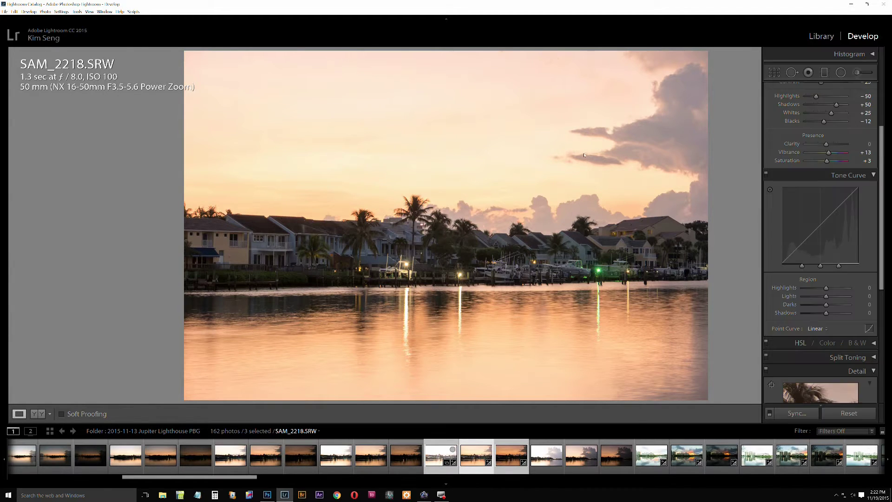
{"action": "key", "text": "F8"}
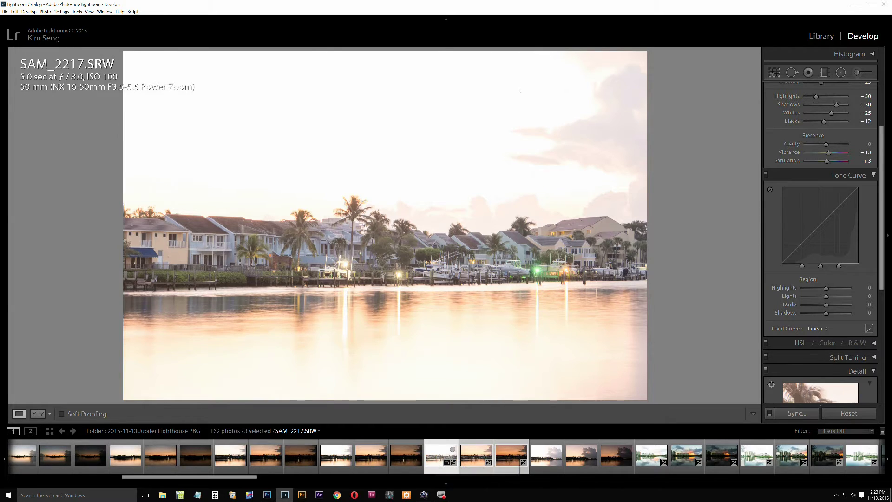
{"action": "scroll", "coordinate": [586, 92], "scroll_direction": "up", "scroll_amount": 3}
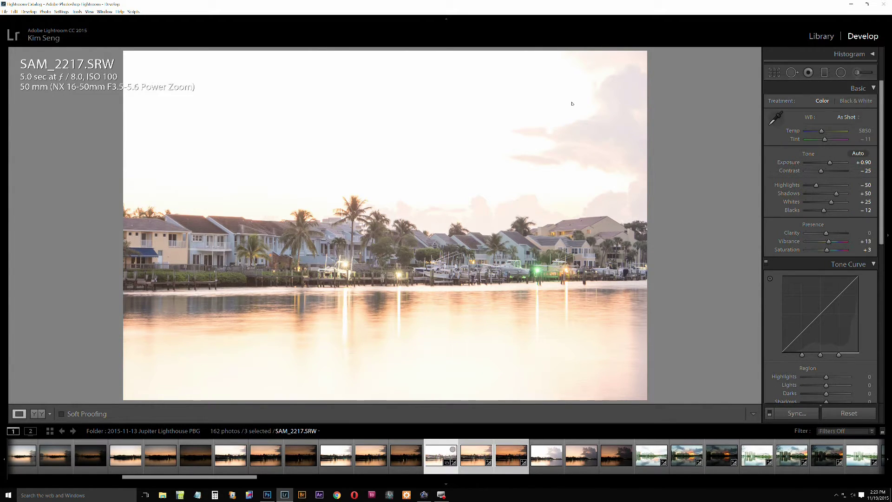
Re-apply Auto Tone (Exposure +0.40, Whites +7, Blacks −42) and sync it to all three brackets
{"action": "key", "text": "ctrl+u"}
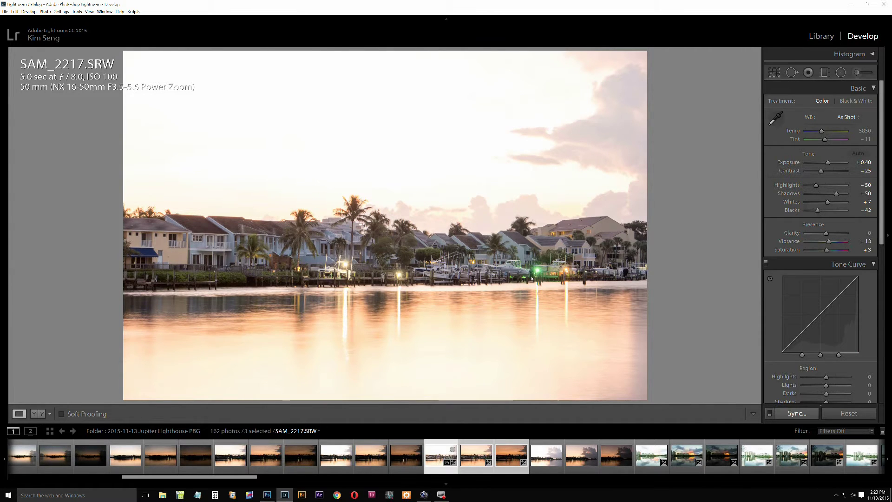
{"action": "key", "text": "ctrl+shift+s"}
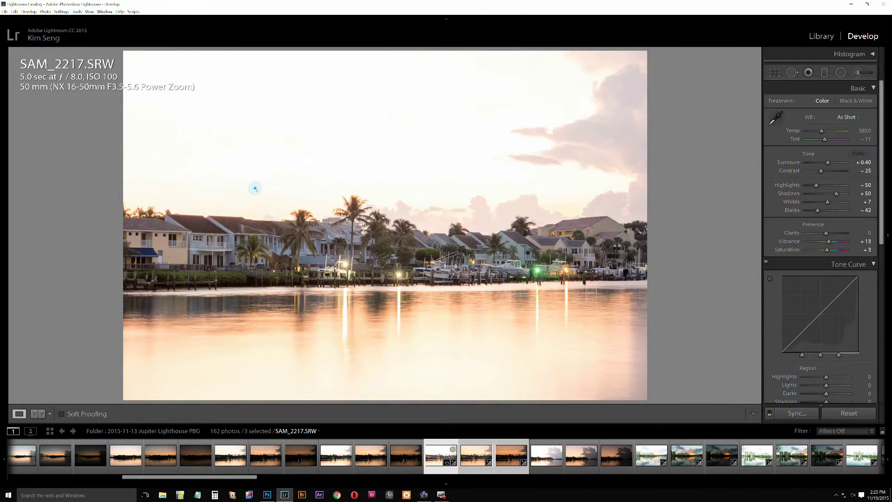
{"action": "key", "text": "Return"}
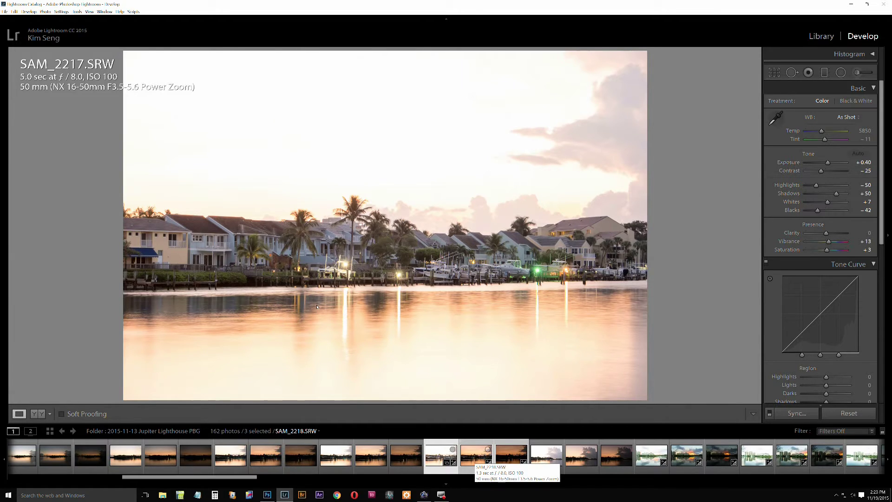
Export the three selected brackets to Photomatix Pro from the filmstrip context menu
{"action": "right_click", "coordinate": [475, 458]}
{"action": "mouse_move", "coordinate": [512, 427]}
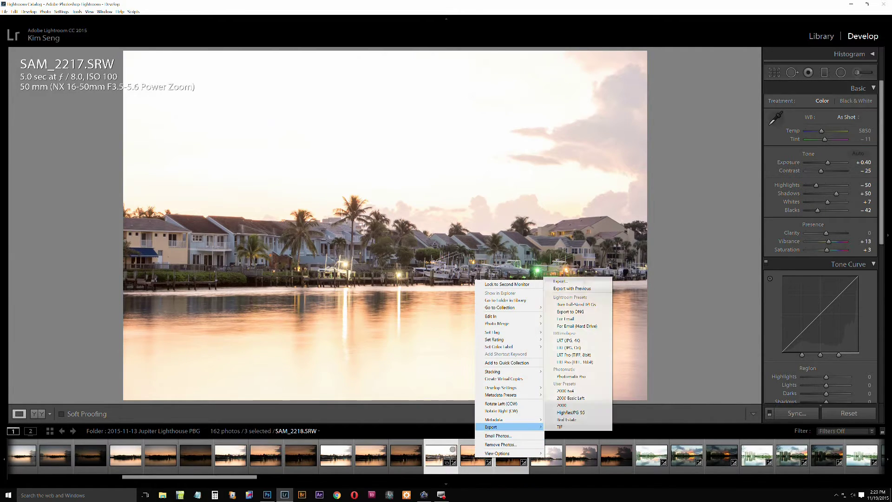
{"action": "key", "text": "Up"}
{"action": "key", "text": "Up"}
{"action": "key", "text": "Up"}
{"action": "key", "text": "Up"}
{"action": "key", "text": "Up"}
{"action": "key", "text": "Up"}
{"action": "key", "text": "Up"}
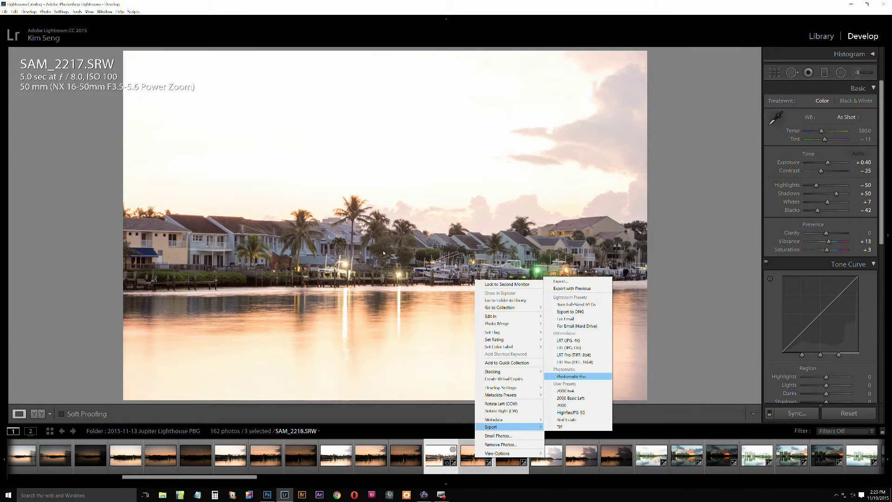
{"action": "key", "text": "Return"}
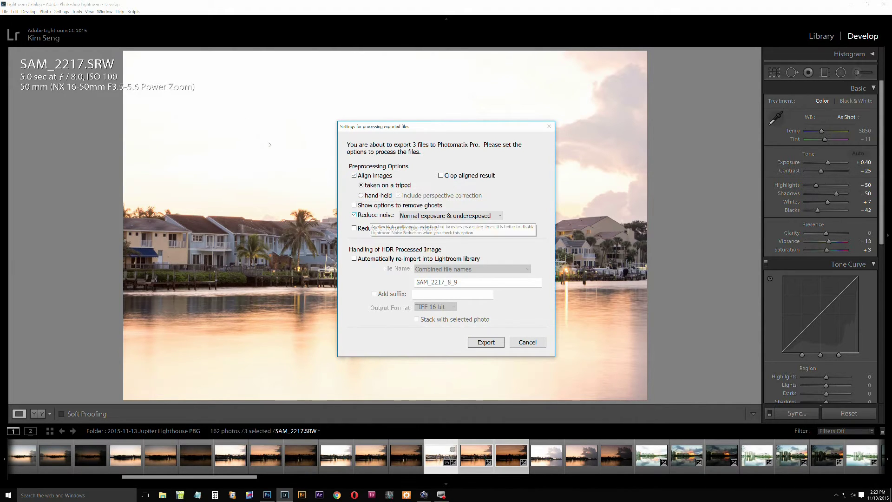
Keep noise reduction on normal and underexposed images and run the export
{"action": "left_click", "coordinate": [418, 216]}
{"action": "key", "text": "Down"}
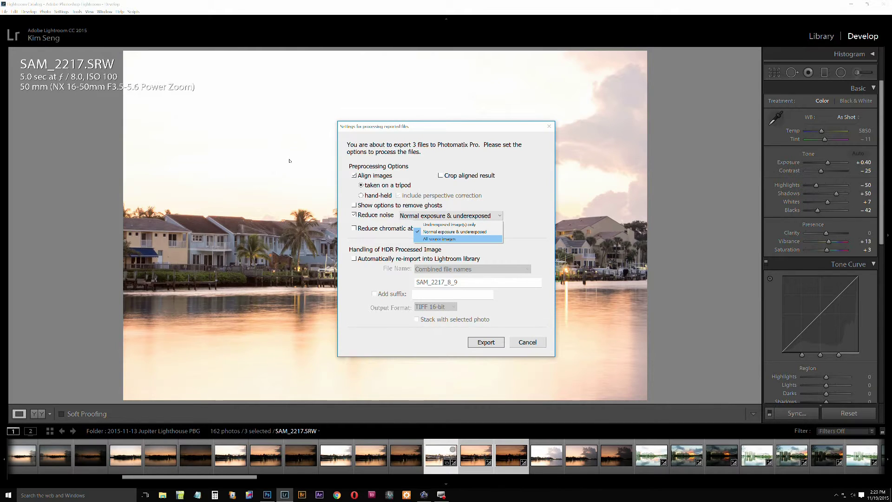
{"action": "key", "text": "Up"}
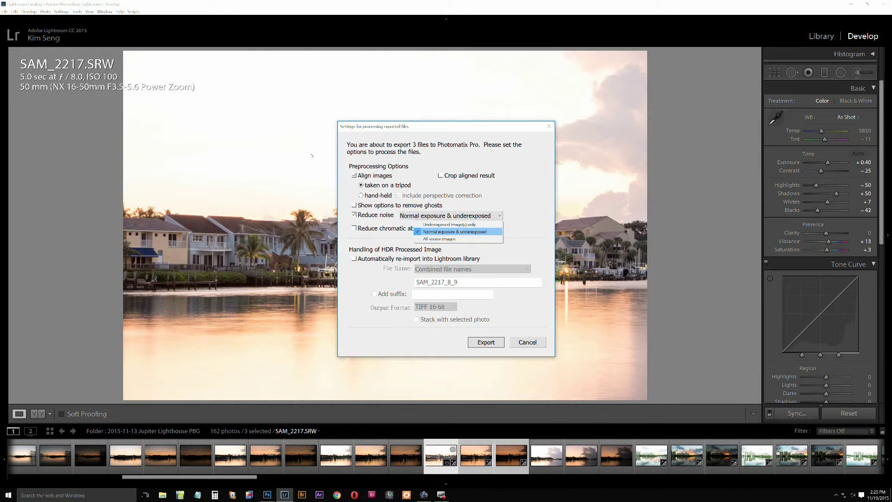
{"action": "key", "text": "Return"}
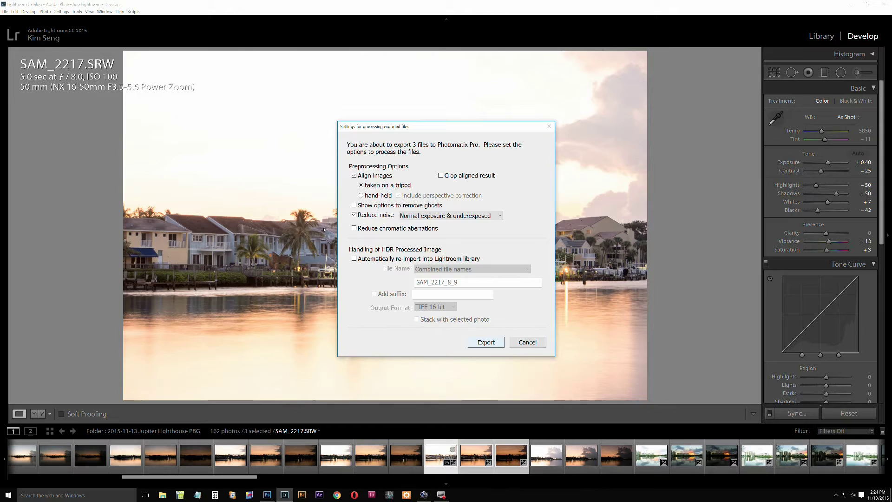
{"action": "key", "text": "Return"}
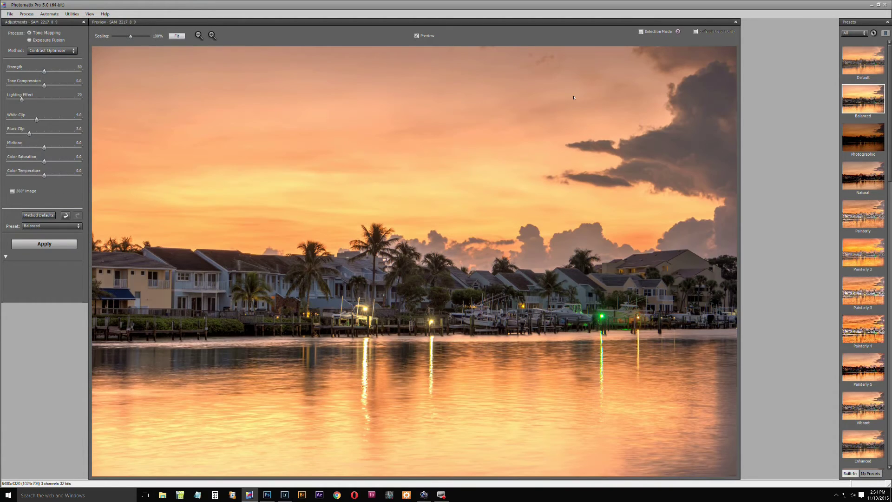
Compare the Photographic, Natural, Default and Painterly 2 presets, then settle on Balanced
{"action": "key", "text": "Down"}
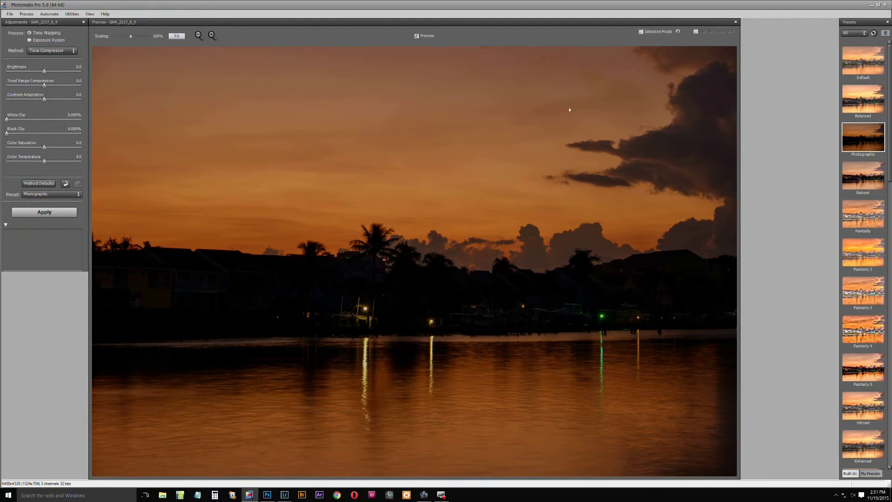
{"action": "key", "text": "Down"}
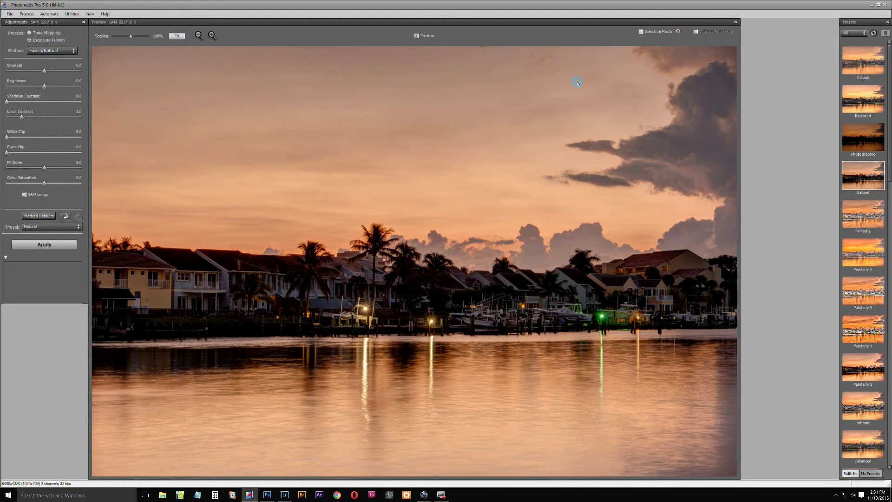
{"action": "key", "text": "Up"}
{"action": "key", "text": "Up"}
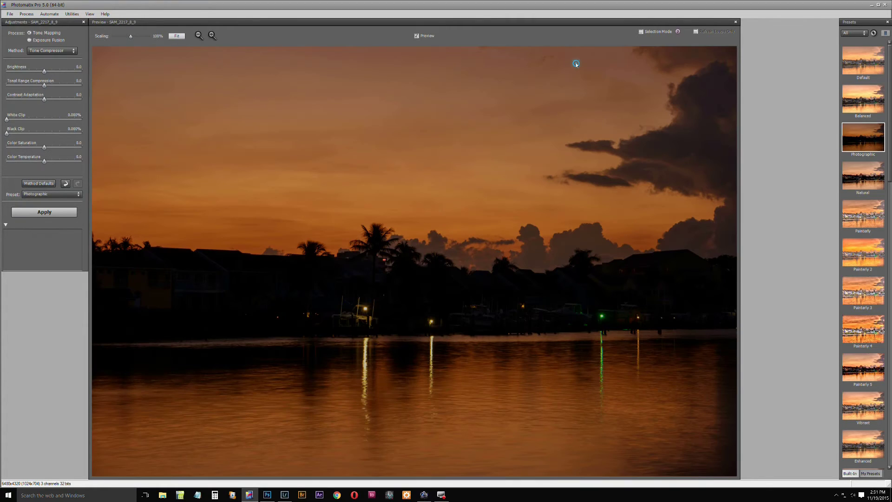
{"action": "key", "text": "Up"}
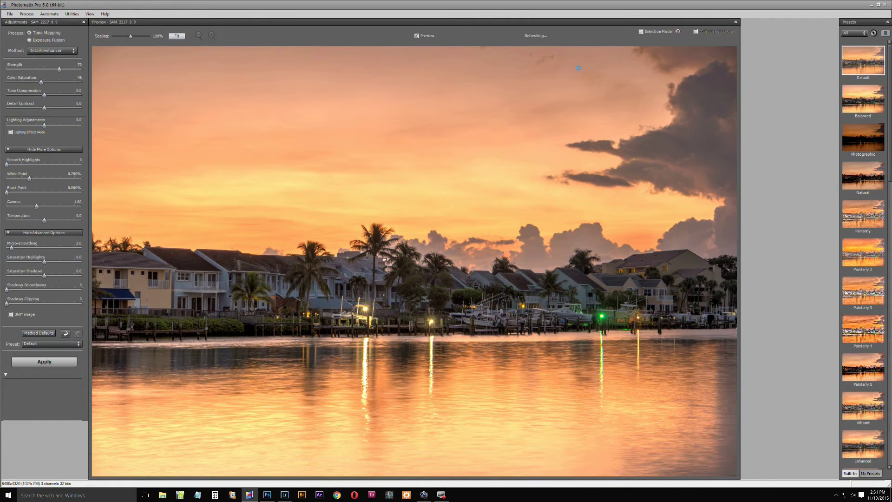
{"action": "key", "text": "Down"}
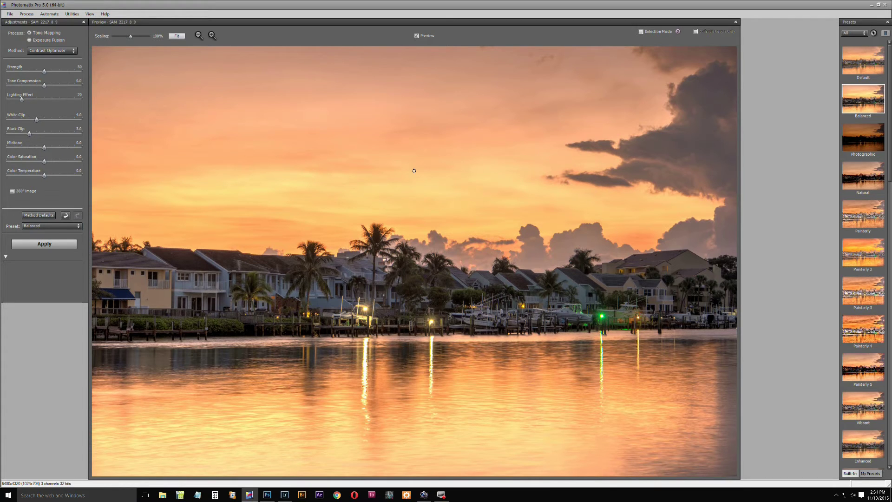
{"action": "left_click", "coordinate": [859, 257]}
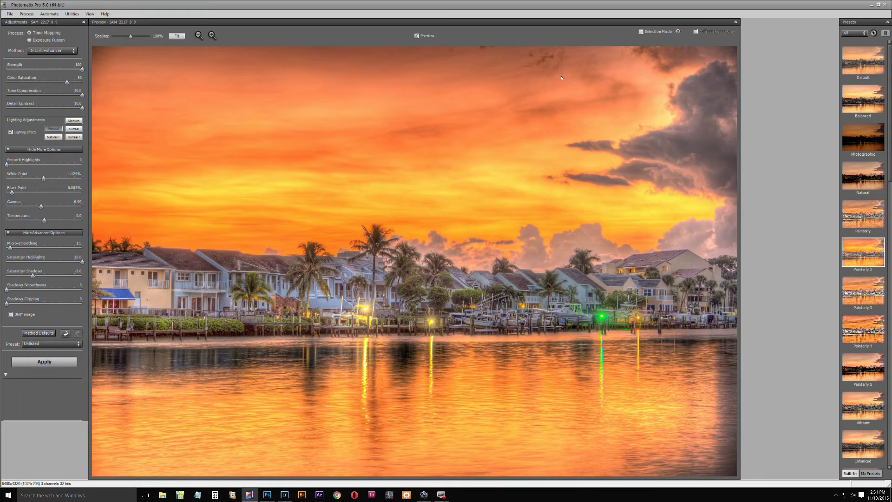
{"action": "key", "text": "Up"}
{"action": "key", "text": "Up"}
{"action": "key", "text": "Up"}
{"action": "key", "text": "Up"}
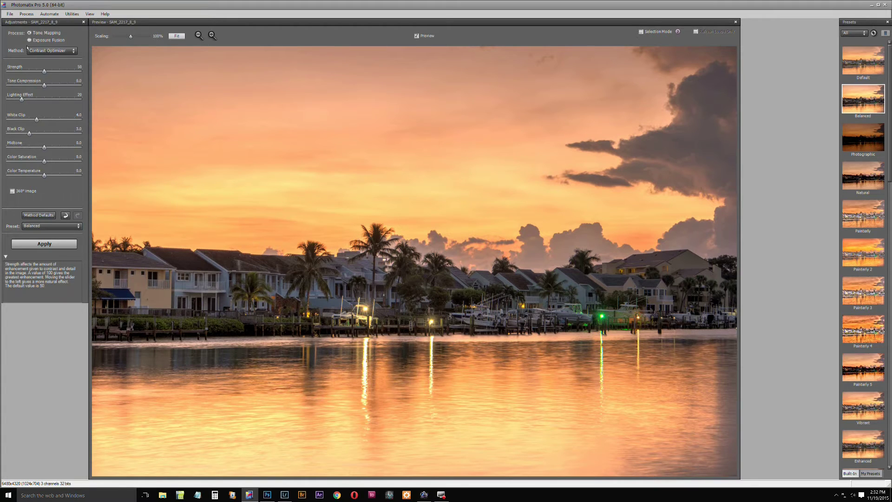
Set Strength 56, Tone Compression 1.8, White Clip 2.7 and Midtone 2.0
{"action": "left_click_drag", "start_coordinate": [44, 71], "coordinate": [58, 70]}
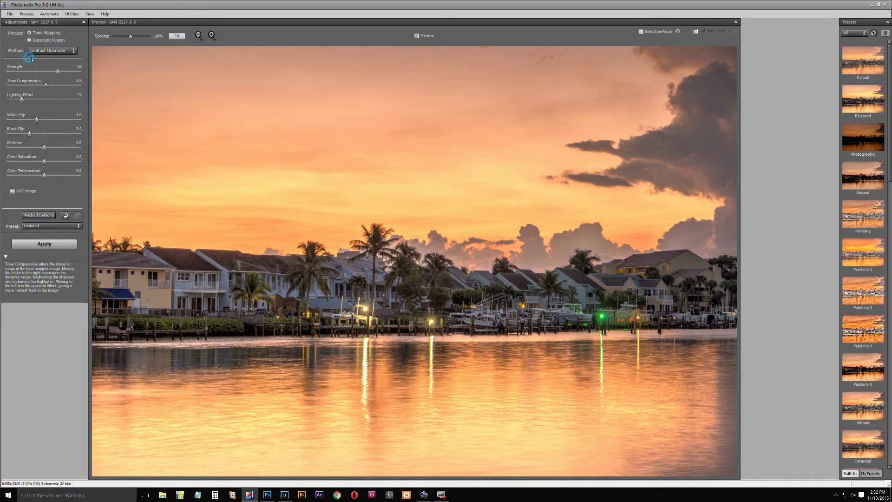
{"action": "left_click_drag", "start_coordinate": [44, 85], "coordinate": [43, 100]}
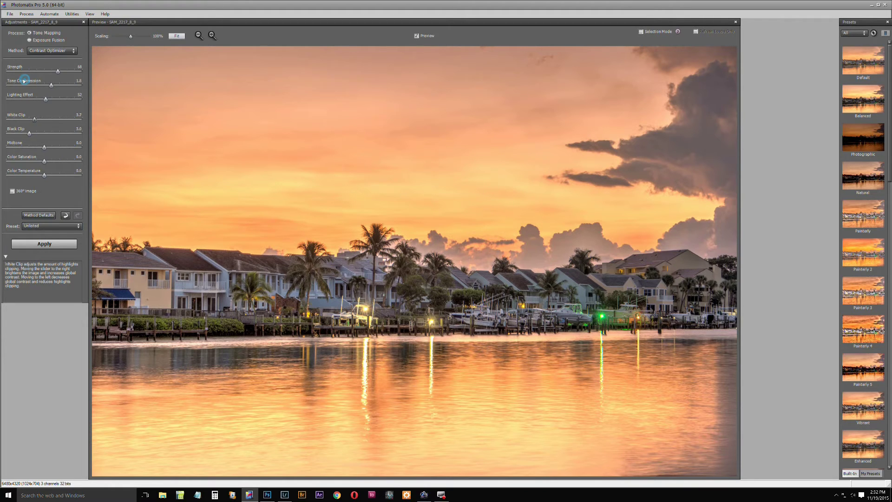
{"action": "left_click_drag", "start_coordinate": [27, 119], "coordinate": [25, 120]}
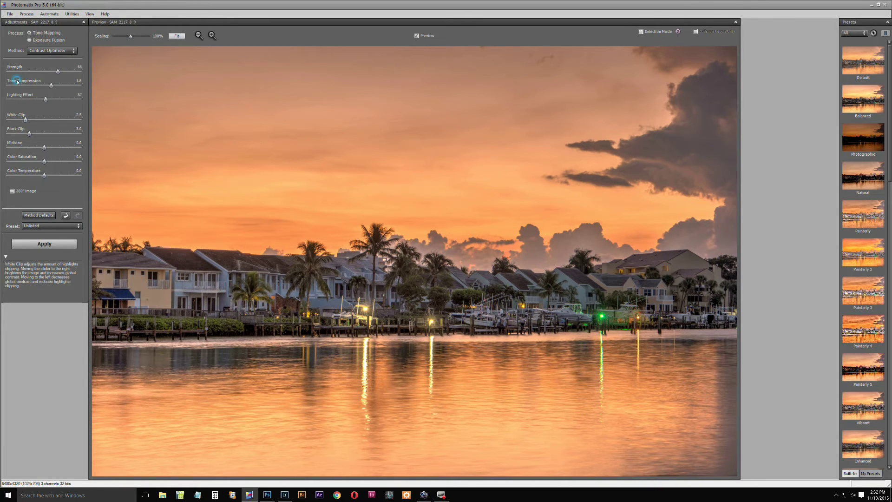
{"action": "key", "text": "Right"}
{"action": "key", "text": "Right"}
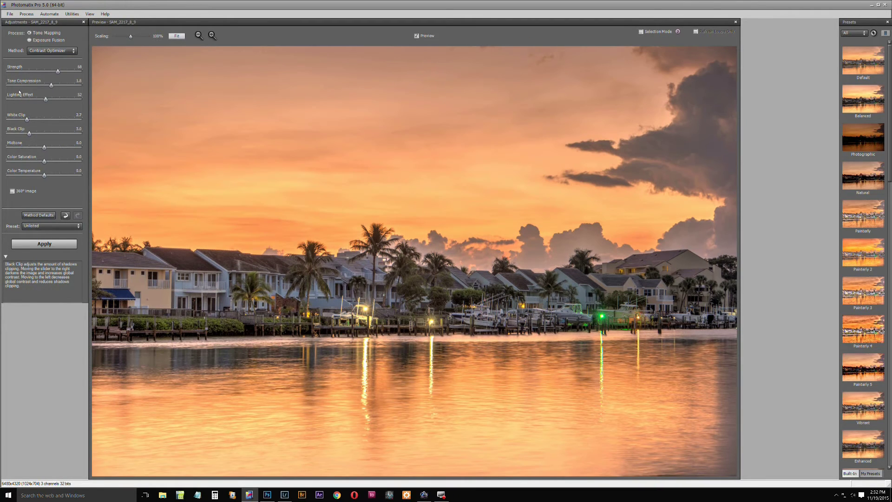
{"action": "key", "text": "Tab"}
{"action": "left_click", "coordinate": [30, 100]}
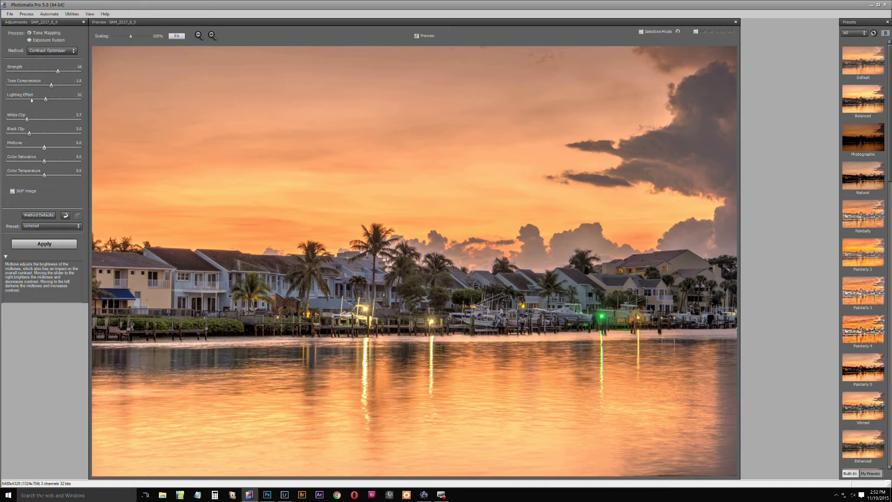
{"action": "key", "text": "Right"}
{"action": "key", "text": "Right"}
{"action": "key", "text": "Left"}
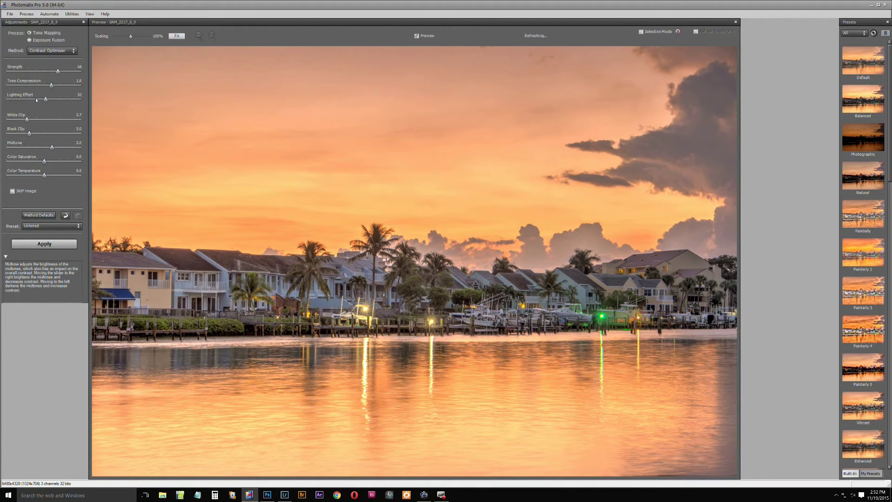
Raise Color Saturation to 3.2 and warm the Color Temperature slightly
{"action": "key", "text": "Tab"}
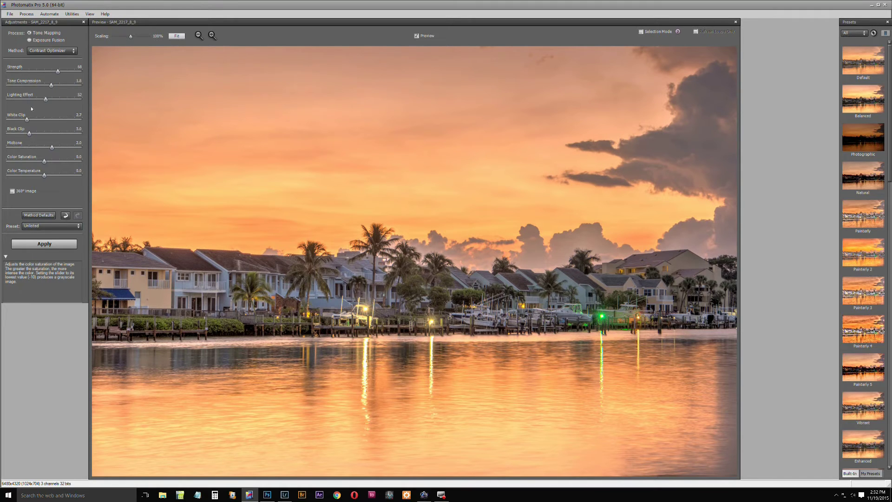
{"action": "left_click_drag", "start_coordinate": [44, 162], "coordinate": [54, 162]}
{"action": "key", "text": "Right"}
{"action": "key", "text": "Right"}
{"action": "key", "text": "Right"}
{"action": "key", "text": "Right"}
{"action": "key", "text": "Right"}
{"action": "key", "text": "Right"}
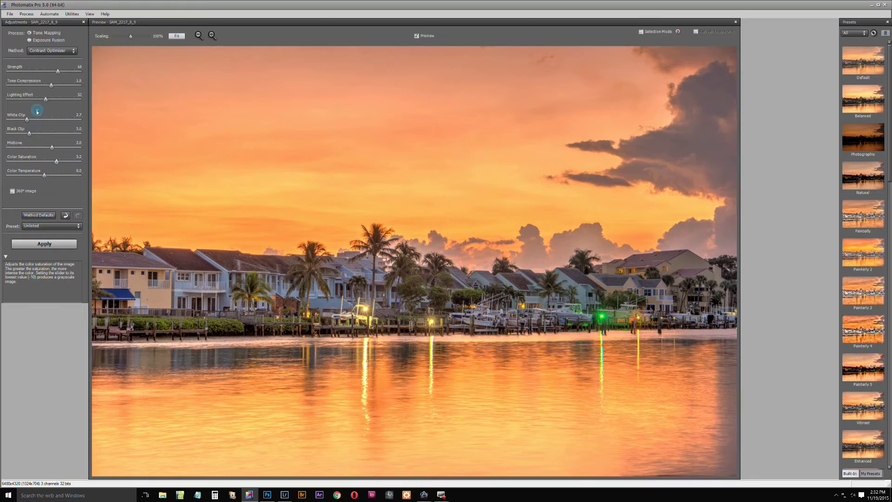
{"action": "key", "text": "Tab"}
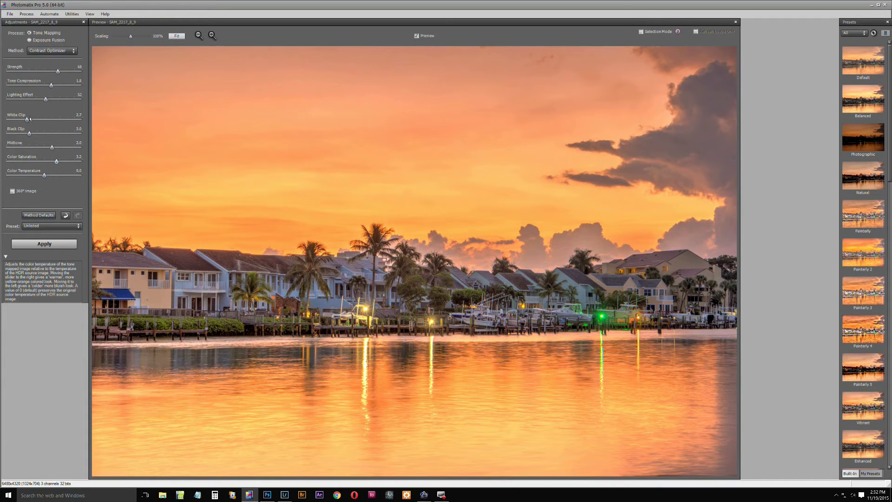
{"action": "key", "text": "Right"}
{"action": "key", "text": "Right"}
{"action": "key", "text": "Right"}
{"action": "key", "text": "Right"}
{"action": "key", "text": "Right"}
{"action": "key", "text": "Right"}
{"action": "key", "text": "Right"}
{"action": "key", "text": "Right"}
{"action": "key", "text": "Right"}
{"action": "key", "text": "Right"}
{"action": "key", "text": "Right"}
{"action": "key", "text": "Right"}
{"action": "key", "text": "Right"}
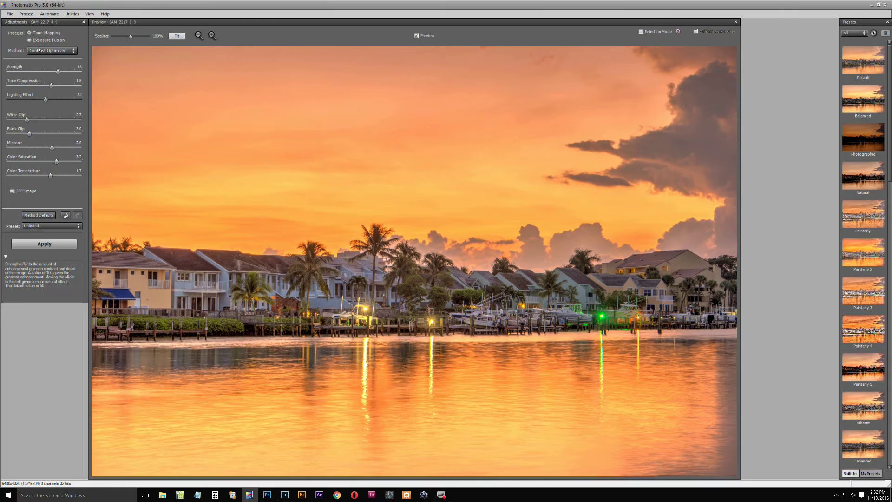
Lower Strength, then undo recent changes, leaving Strength 50, Tone Compression 0.0, White Clip 0.1
{"action": "left_click_drag", "start_coordinate": [58, 71], "coordinate": [52, 72]}
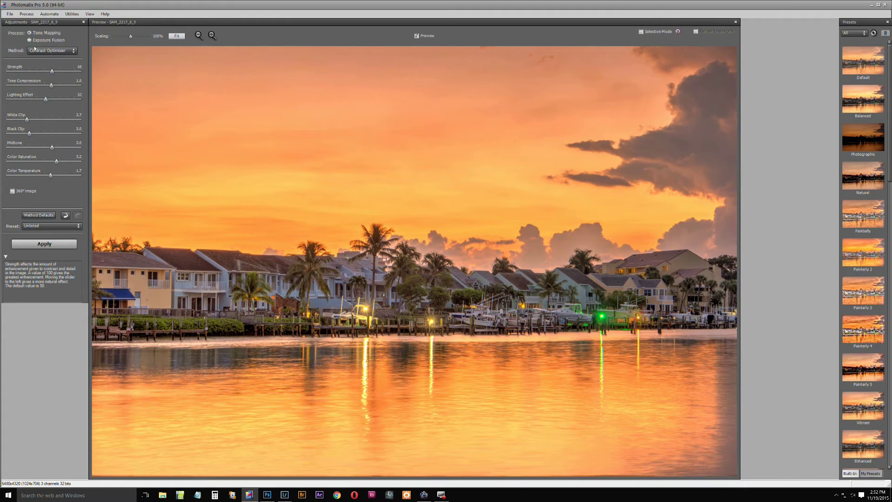
{"action": "key", "text": "ctrl+z"}
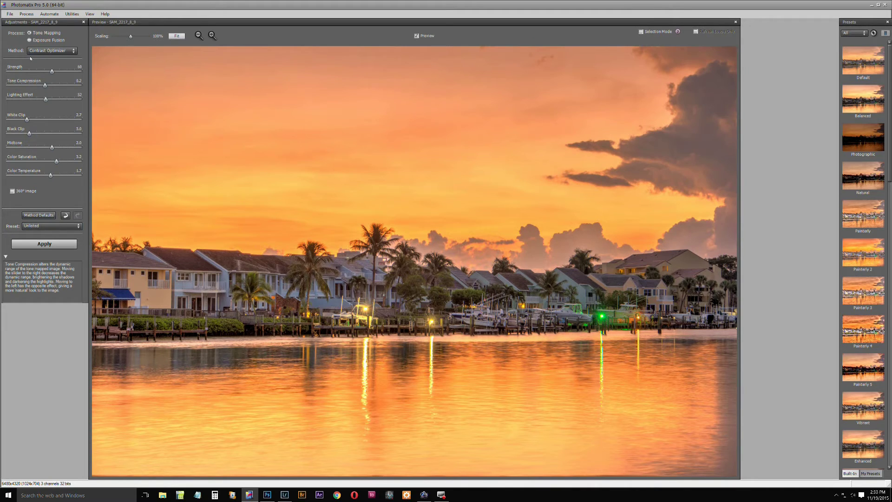
{"action": "key", "text": "ctrl+z"}
{"action": "key", "text": "ctrl+z"}
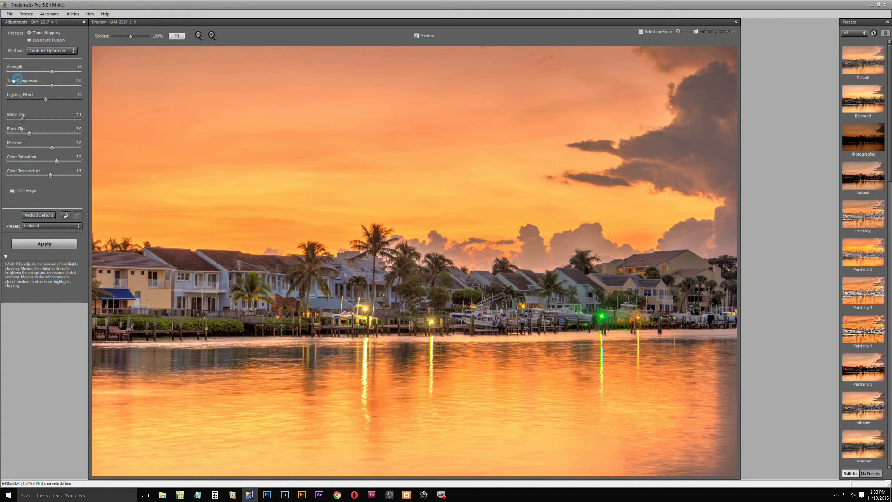
{"action": "key", "text": "ctrl+z"}
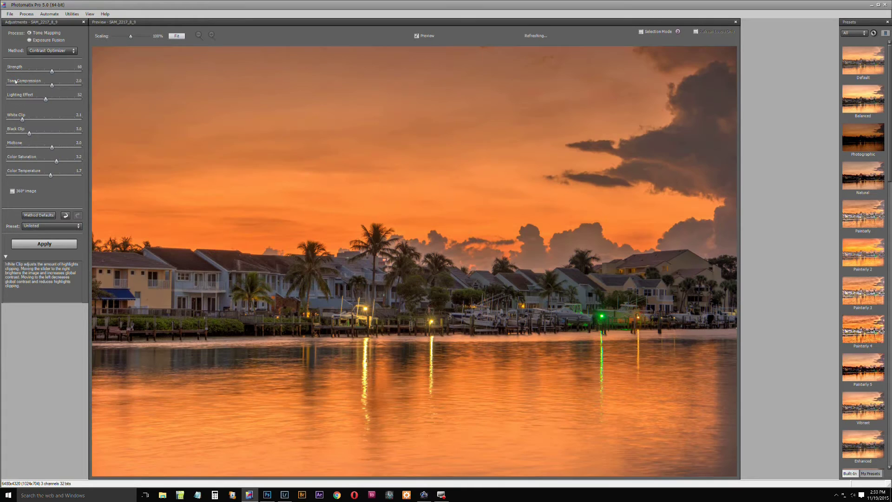
{"action": "key", "text": "ctrl+z"}
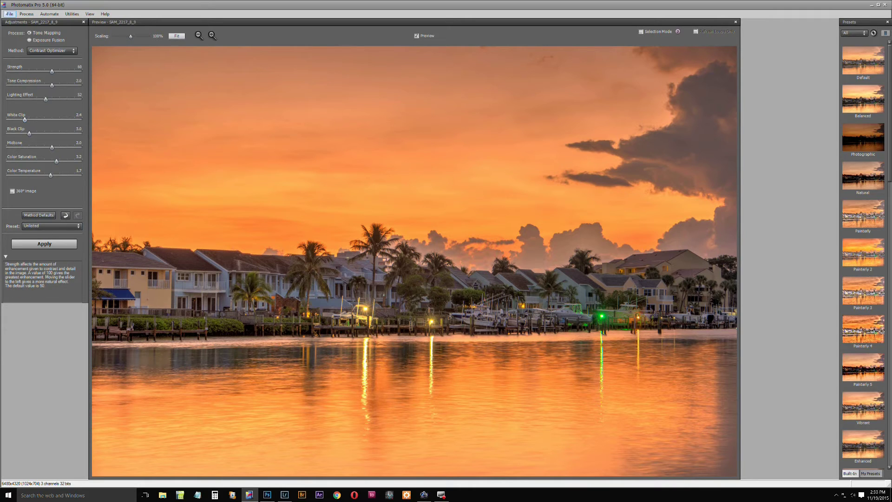
Apply Contrast Optimizer tone mapping from the menu to produce SAM_2217_8_9_tonemapped
{"action": "left_click", "coordinate": [6, 14]}
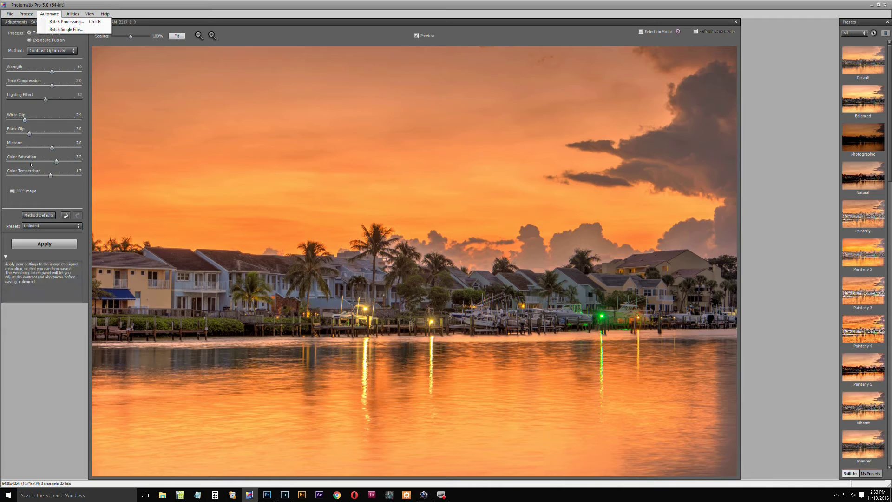
{"action": "key", "text": "Return"}
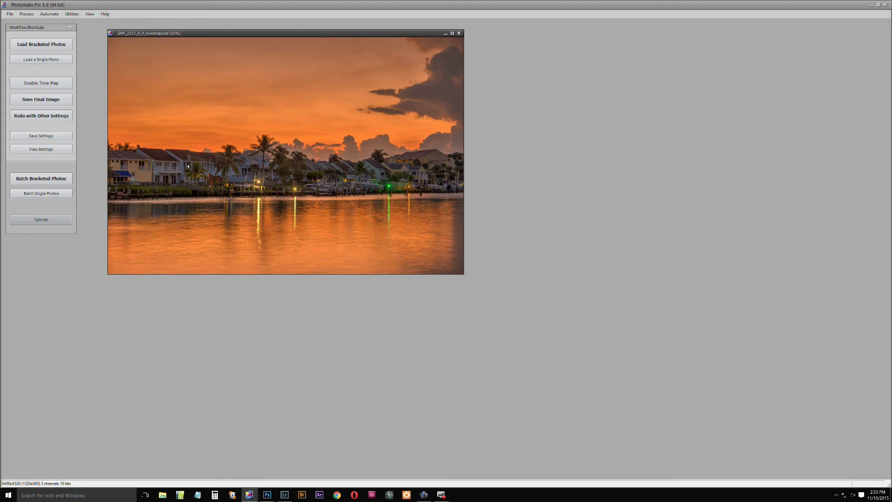
Save as 16-bit TIFF SAM_2217_8_9_tonemapped.tif, replacing the existing file and opening it in Photoshop
{"action": "left_click", "coordinate": [10, 14]}
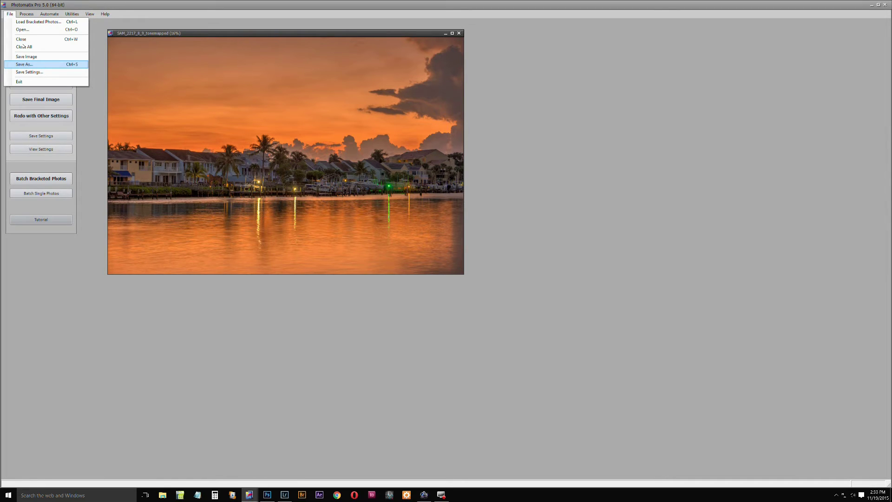
{"action": "key", "text": "Return"}
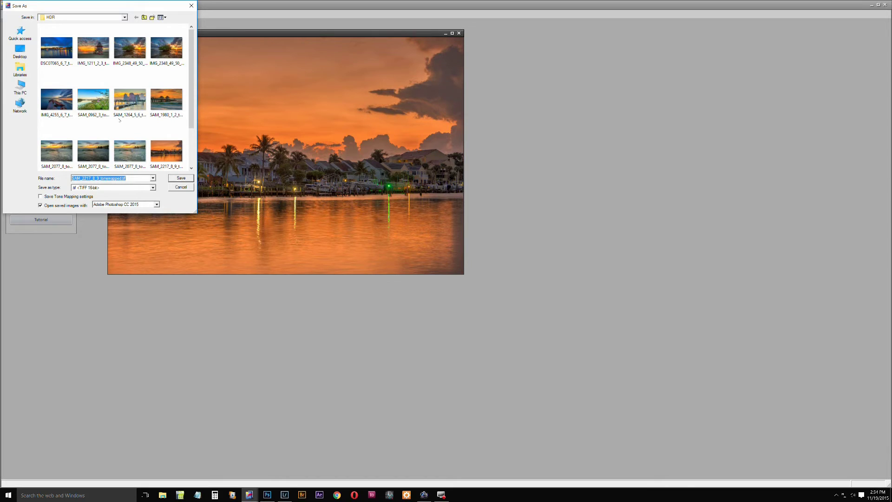
{"action": "key", "text": "Return"}
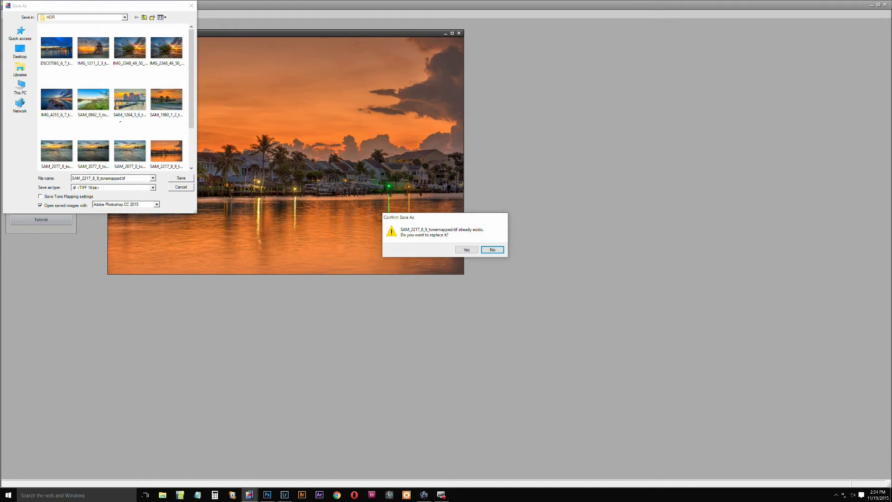
{"action": "key", "text": "Left"}
{"action": "key", "text": "Return"}
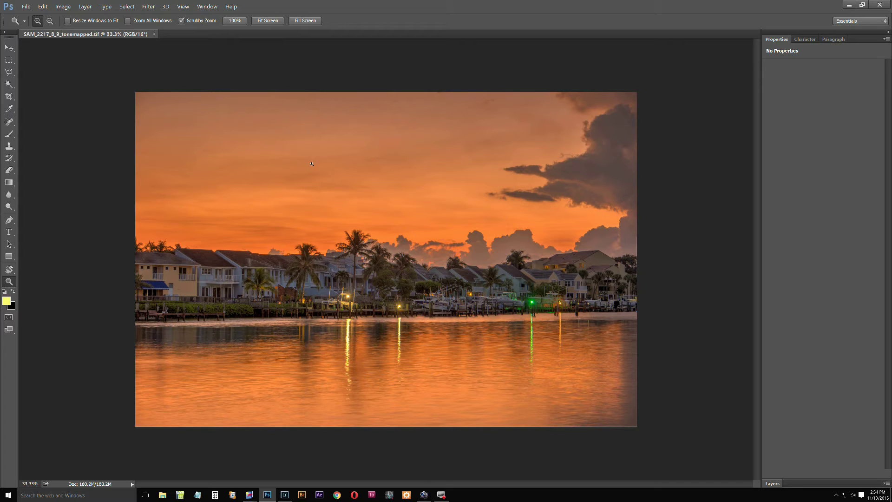
Add a new Layer 1 and fill it with the clouds' brownish-grey colour, sampled with the Eyedropper
{"action": "left_click", "coordinate": [312, 164]}
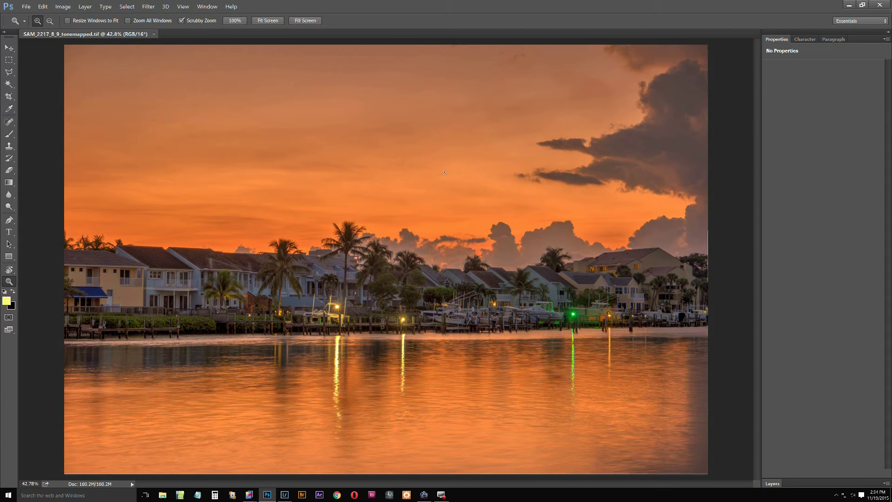
{"action": "key", "text": "F7"}
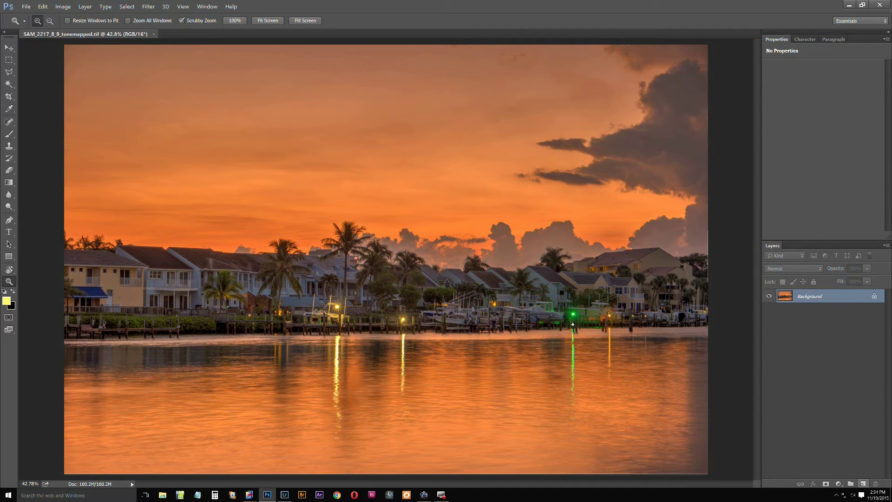
{"action": "key", "text": "ctrl+shift+alt+n"}
{"action": "left_click_drag", "start_coordinate": [367, 236], "coordinate": [465, 231]}
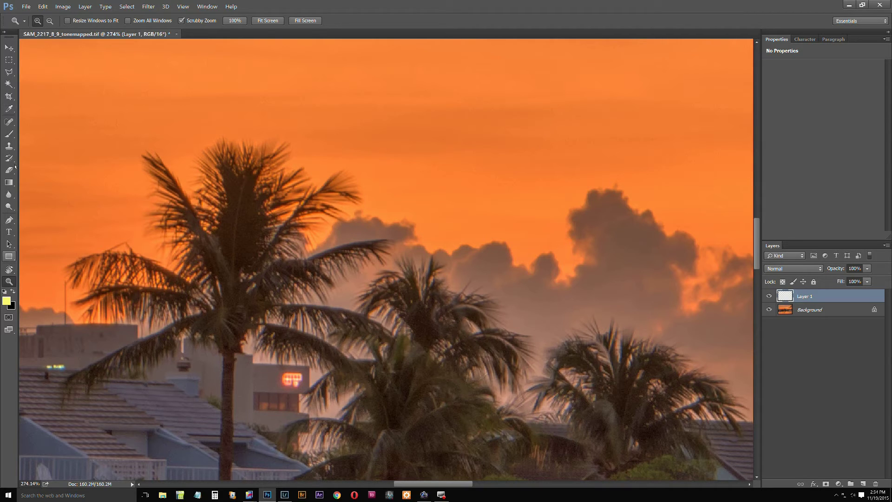
{"action": "key", "text": "i"}
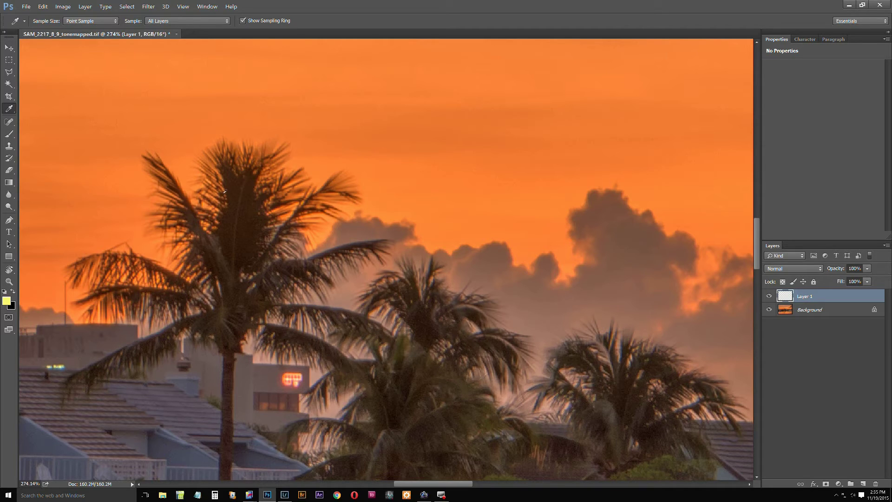
{"action": "left_click_drag", "start_coordinate": [533, 300], "coordinate": [538, 303]}
{"action": "left_click", "coordinate": [42, 7]}
{"action": "left_click", "coordinate": [44, 106]}
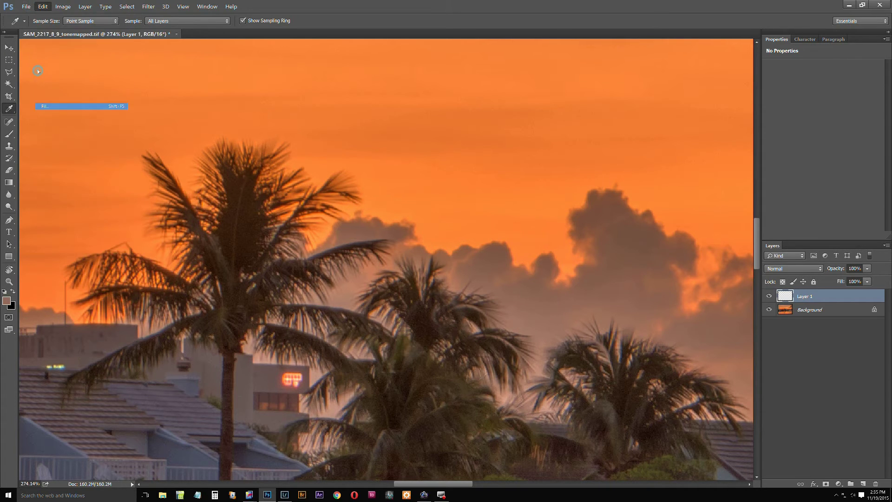
{"action": "key", "text": "Return"}
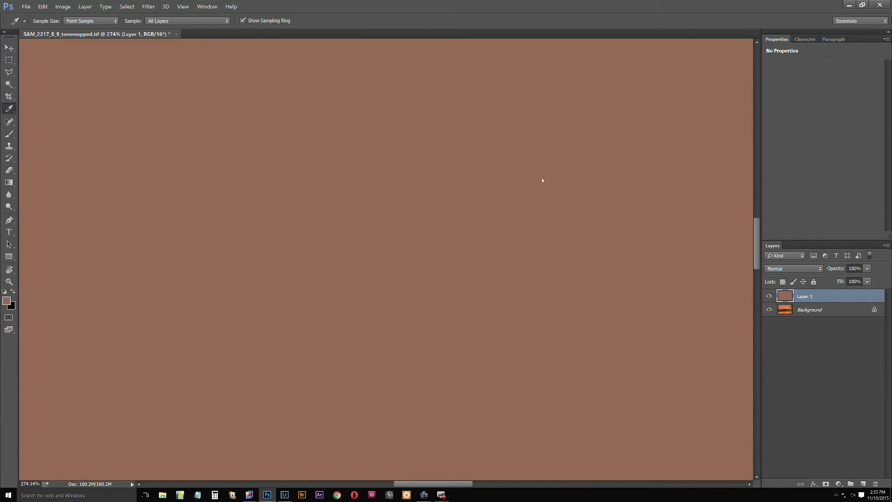
Set Layer 1's blend mode to Darken
{"action": "left_click", "coordinate": [813, 268]}
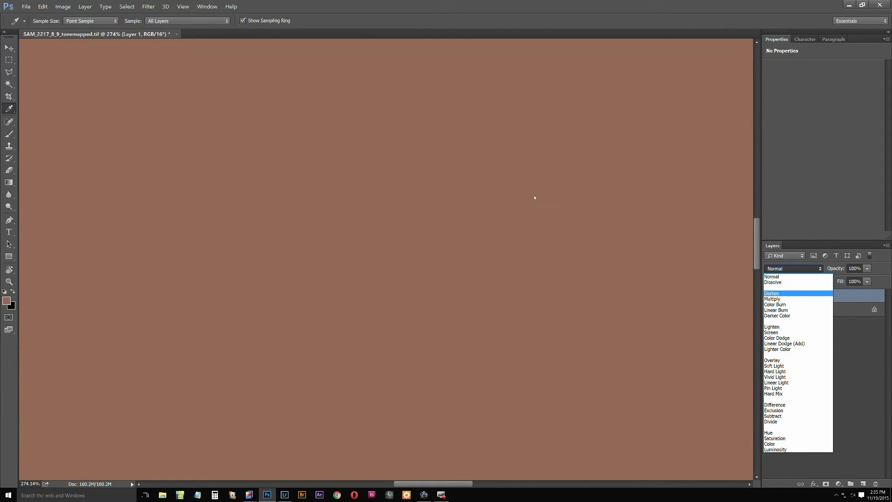
{"action": "key", "text": "Return"}
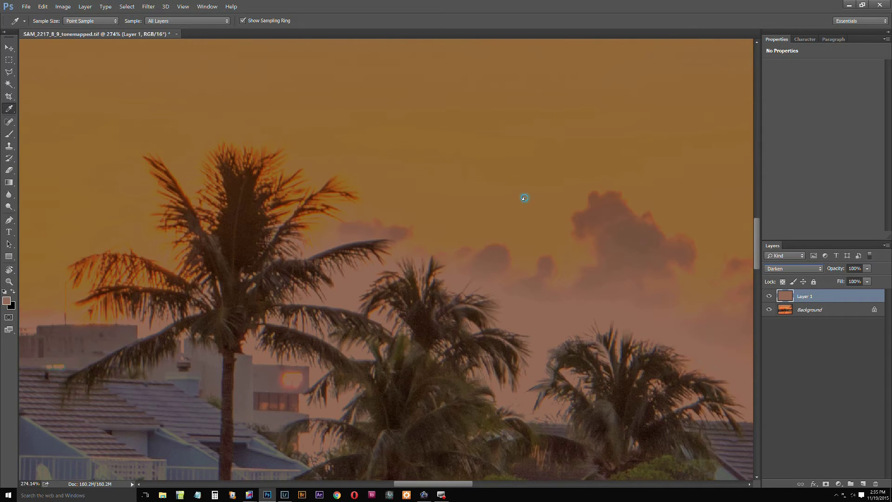
{"action": "key", "text": "space"}
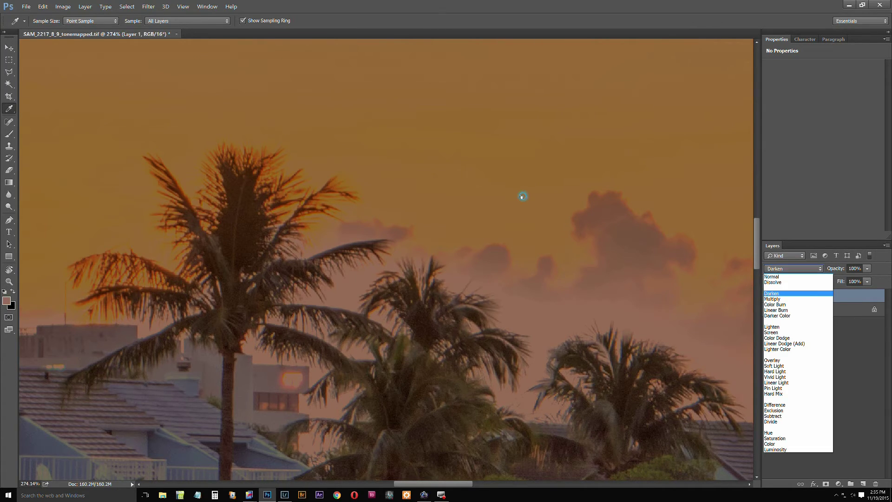
{"action": "left_click", "coordinate": [523, 197]}
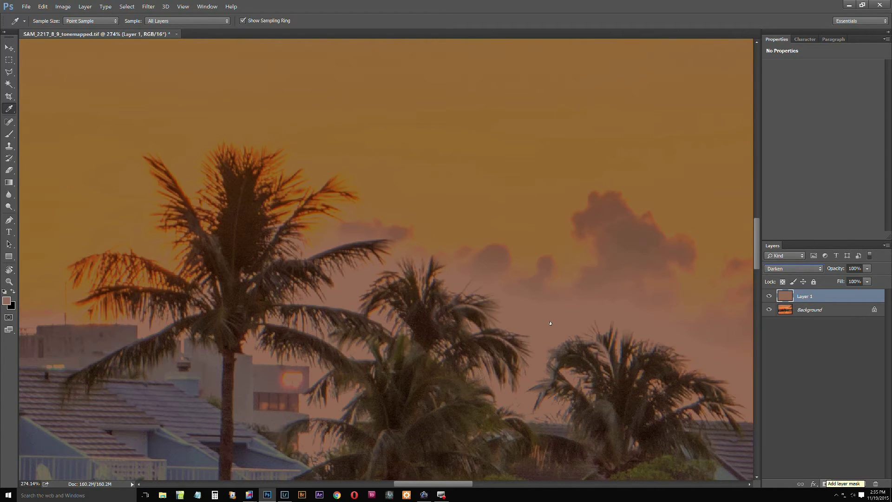
Add a layer mask to Layer 1 and invert it to black with Ctrl+I
{"action": "left_click", "coordinate": [826, 484]}
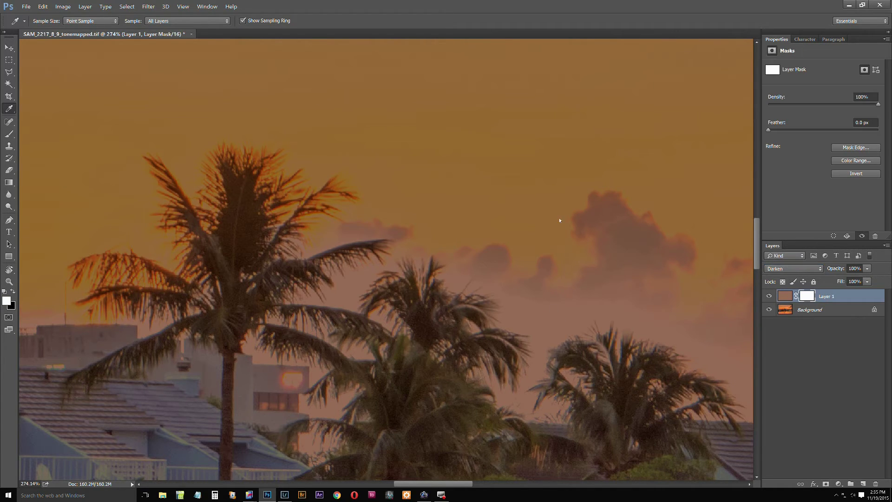
{"action": "left_click", "coordinate": [536, 199]}
{"action": "key", "text": "ctrl+i"}
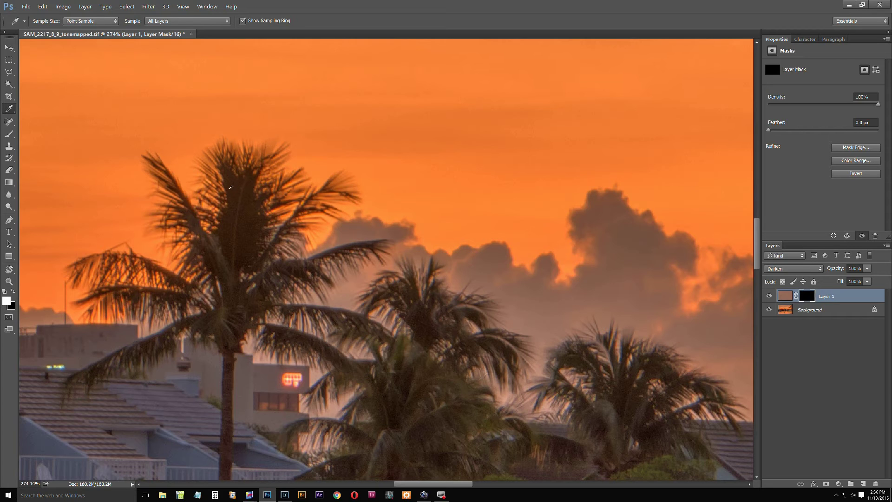
Select the Brush tool at 20% opacity and make the brush smaller
{"action": "left_click", "coordinate": [9, 134]}
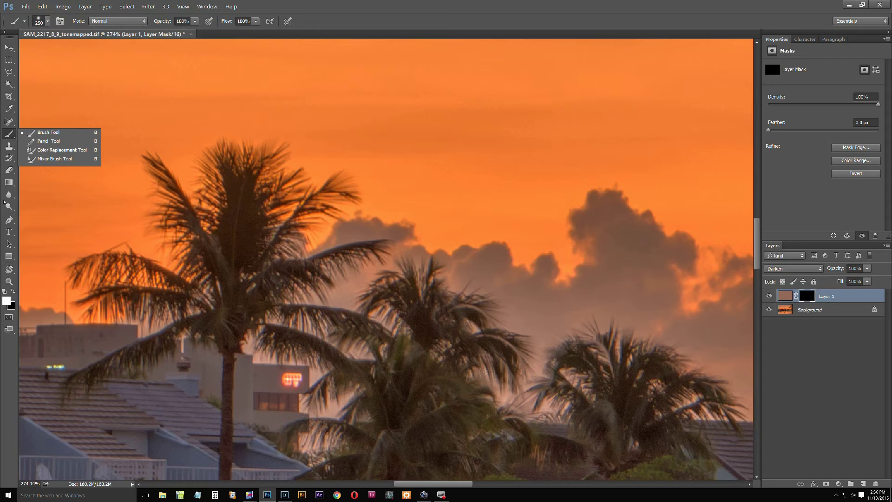
{"action": "left_click", "coordinate": [540, 197]}
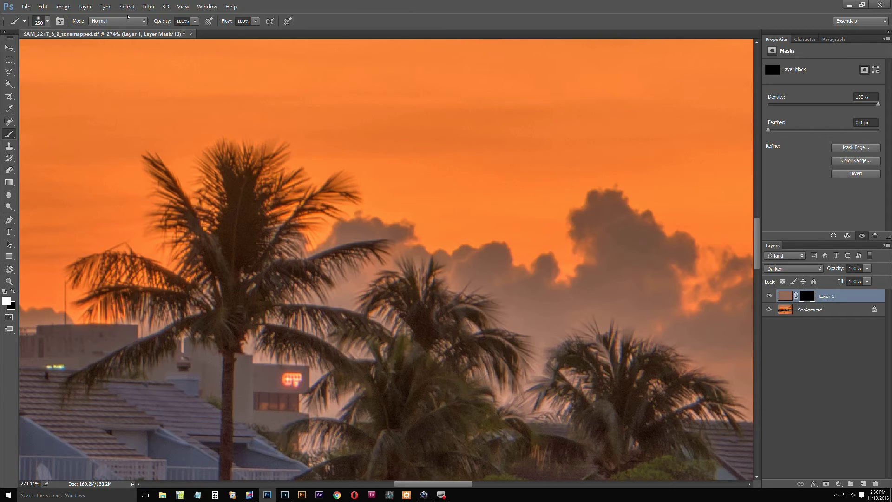
{"action": "left_click", "coordinate": [194, 21]}
{"action": "left_click", "coordinate": [125, 14]}
{"action": "type", "text": "20"}
{"action": "key", "text": "bracketleft"}
{"action": "key", "text": "bracketleft"}
{"action": "key", "text": "bracketleft"}
Paint faint strokes on the mask over the palm crown and the sky beside it
{"action": "mouse_move", "coordinate": [220, 193]}
{"action": "left_mouse_down"}
{"action": "mouse_move", "coordinate": [228, 190]}
{"action": "mouse_move", "coordinate": [217, 180]}
{"action": "mouse_move", "coordinate": [215, 194]}
{"action": "left_mouse_up"}
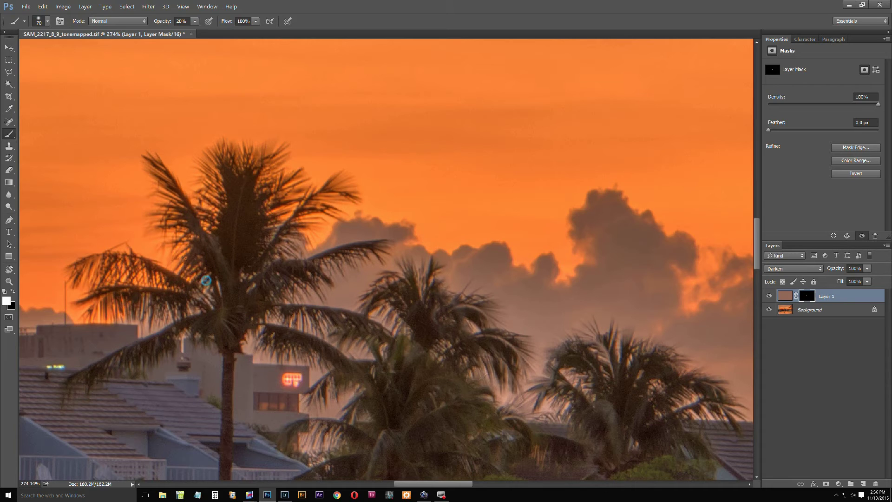
{"action": "left_click", "coordinate": [239, 262]}
{"action": "left_click", "coordinate": [226, 277]}
{"action": "left_click", "coordinate": [235, 264]}
{"action": "left_click", "coordinate": [250, 226]}
{"action": "left_click", "coordinate": [239, 215]}
{"action": "key", "text": "bracketleft"}
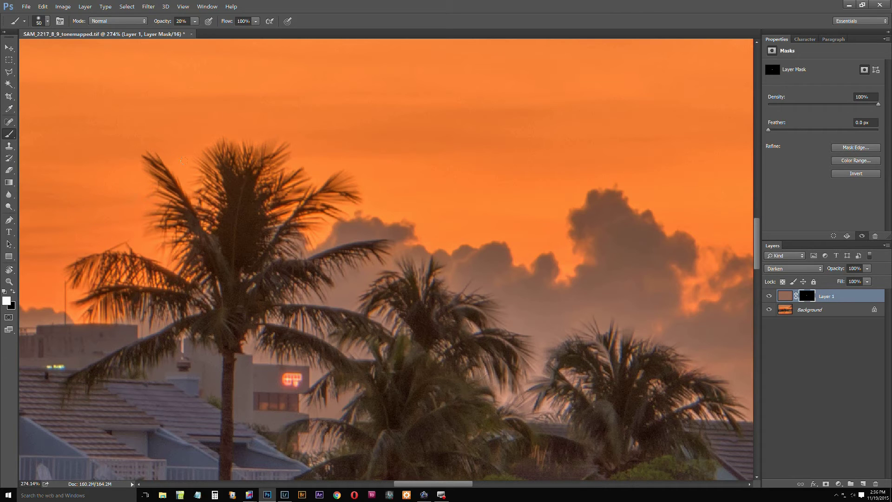
{"action": "left_click", "coordinate": [133, 206]}
{"action": "key", "text": "bracketright"}
{"action": "key", "text": "bracketright"}
{"action": "key", "text": "bracketright"}
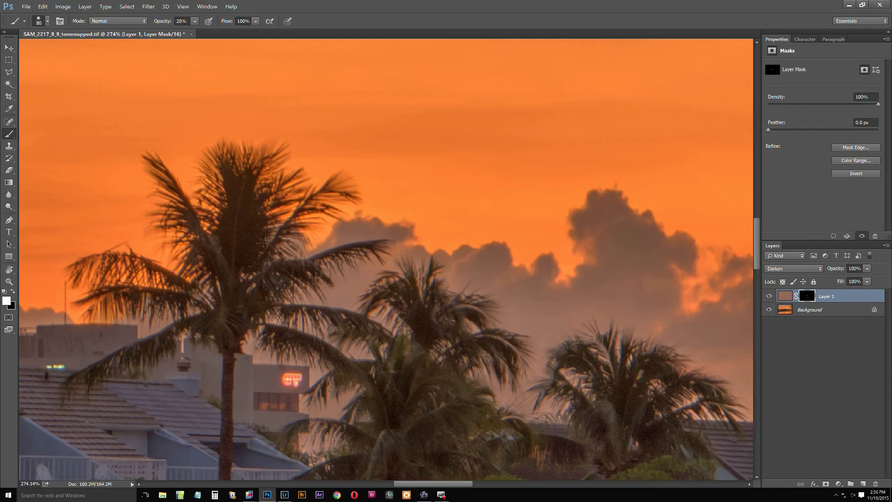
Pan across to the clouds on the right and dab faint tint onto them
{"action": "left_click_drag", "start_coordinate": [449, 243], "coordinate": [358, 240]}
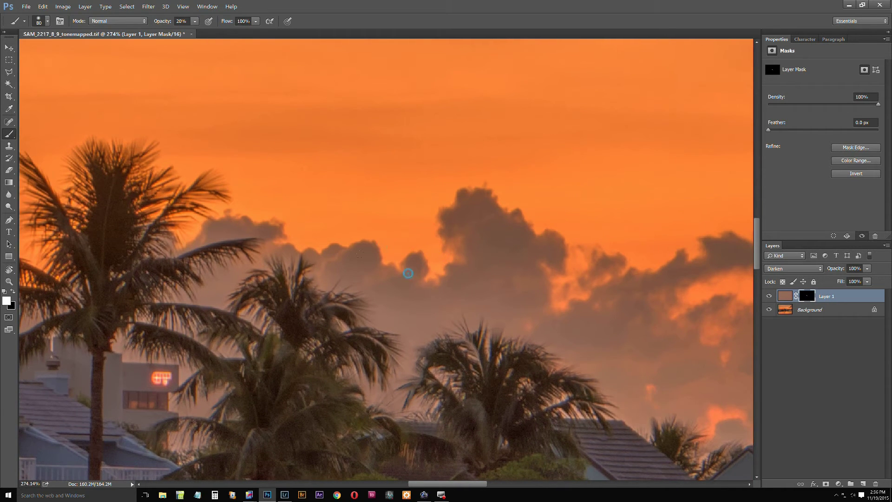
{"action": "left_click_drag", "start_coordinate": [412, 257], "coordinate": [326, 202]}
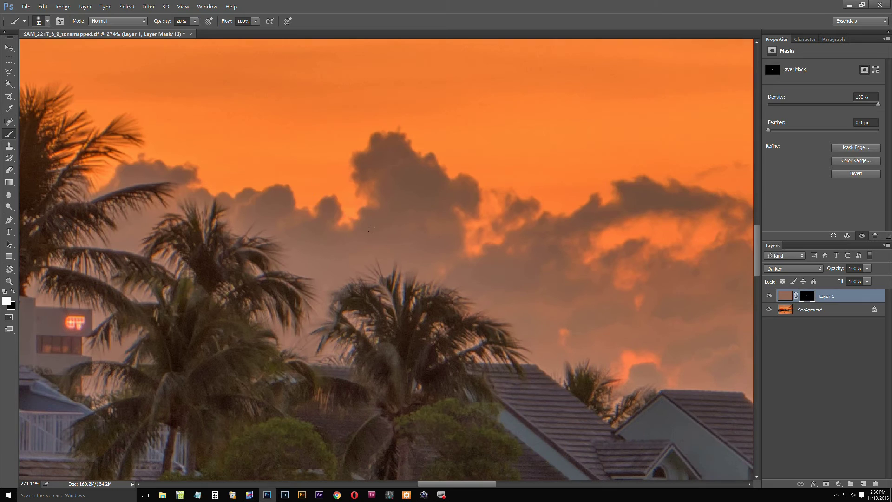
{"action": "left_click_drag", "start_coordinate": [383, 243], "coordinate": [304, 231]}
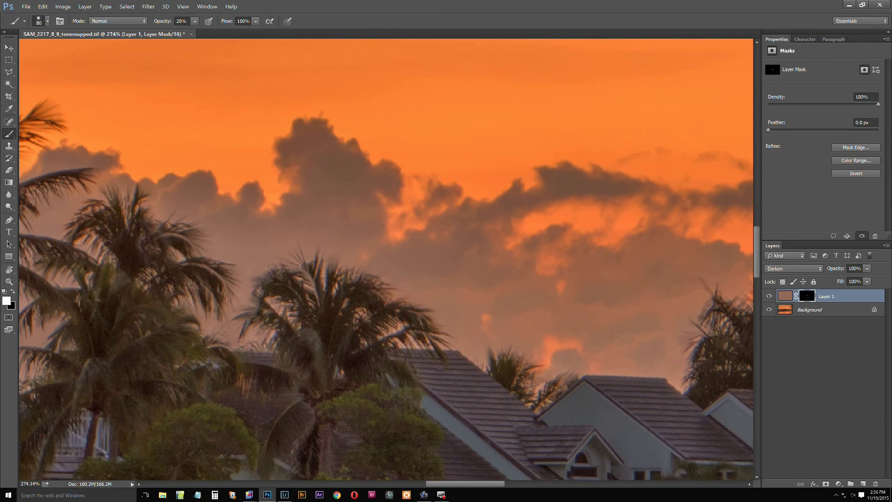
{"action": "left_click_drag", "start_coordinate": [472, 200], "coordinate": [339, 194]}
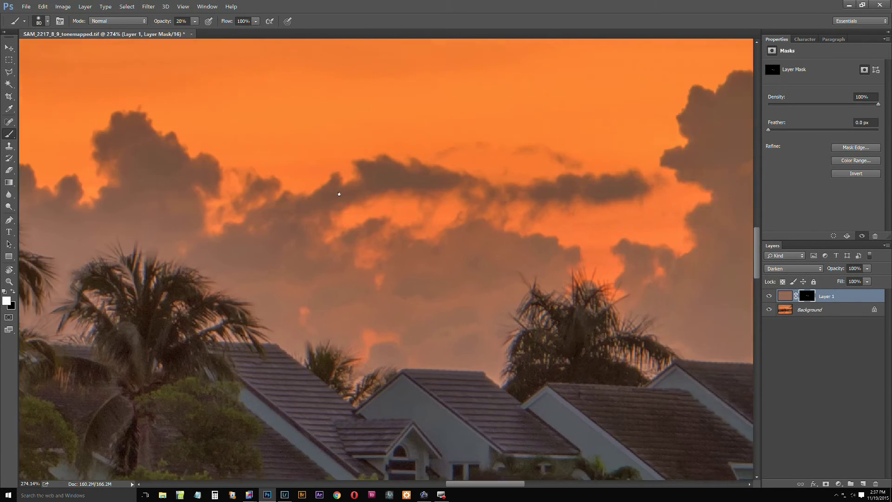
{"action": "left_click", "coordinate": [470, 219]}
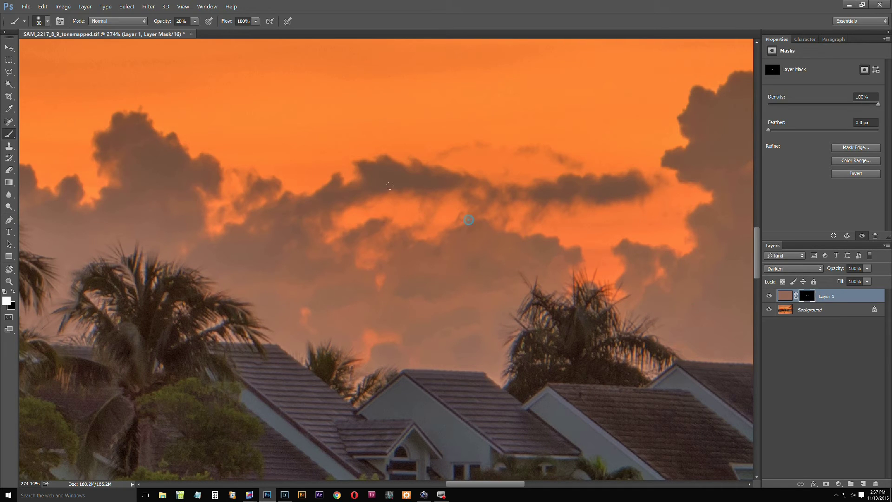
{"action": "left_click", "coordinate": [330, 207]}
Fit the photo and compare with Layer 1 toggled, then stamp visible layers into Layer 2
{"action": "key", "text": "ctrl+0"}
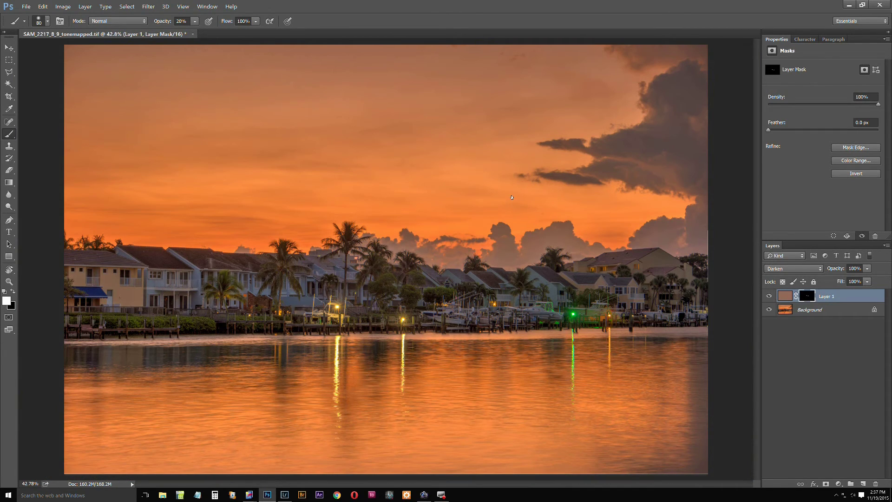
{"action": "key", "text": "ctrl+comma"}
{"action": "key", "text": "ctrl+comma"}
{"action": "left_click", "coordinate": [769, 296]}
{"action": "left_click", "coordinate": [769, 296]}
{"action": "key", "text": "ctrl+shift+alt+e"}
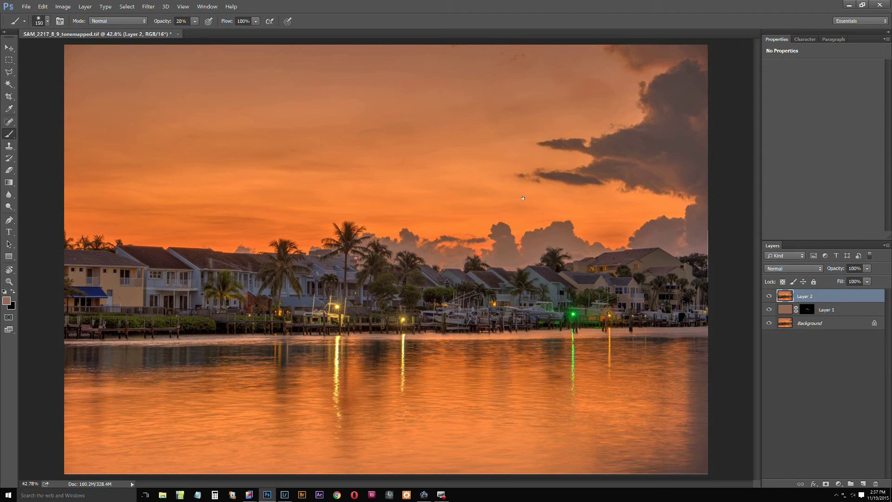
Set Layer 2's blend mode to Screen
{"action": "left_click", "coordinate": [791, 268]}
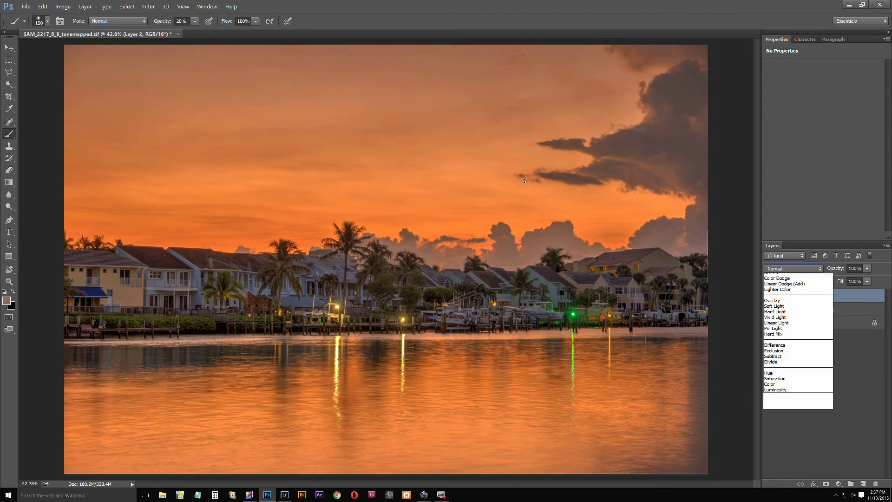
{"action": "key", "text": "Down"}
{"action": "key", "text": "Down"}
{"action": "key", "text": "Down"}
{"action": "key", "text": "Down"}
{"action": "key", "text": "Down"}
{"action": "key", "text": "Down"}
{"action": "key", "text": "Down"}
{"action": "key", "text": "Down"}
{"action": "key", "text": "Return"}
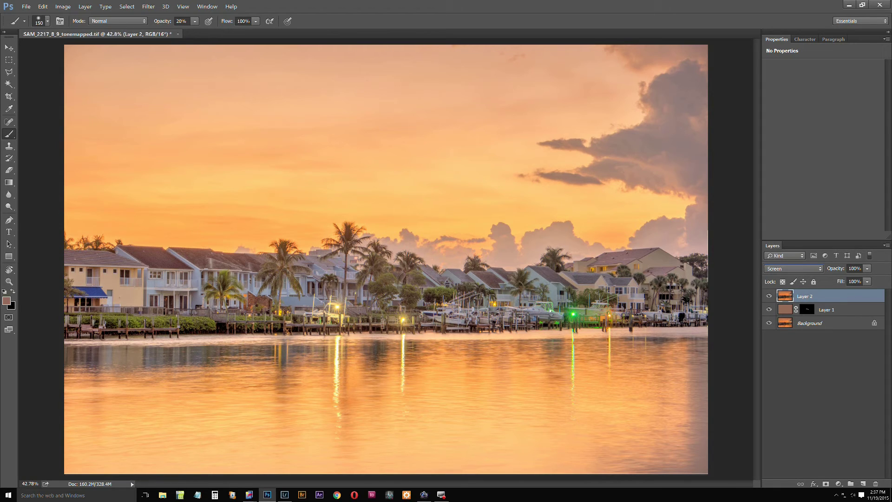
Add an inverted black mask to Layer 2 and paint the brightening back onto the houses
{"action": "left_click", "coordinate": [826, 484]}
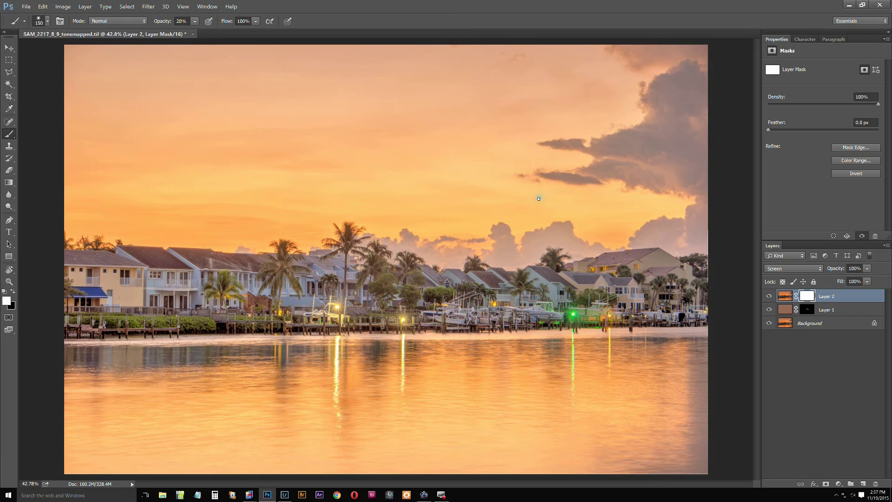
{"action": "key", "text": "ctrl+i"}
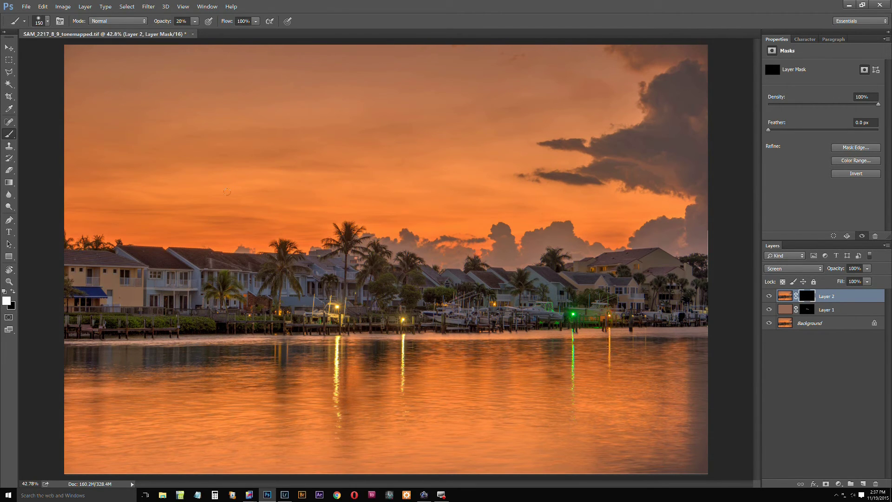
{"action": "mouse_move", "coordinate": [216, 180]}
{"action": "left_mouse_down"}
{"action": "mouse_move", "coordinate": [230, 194]}
{"action": "mouse_move", "coordinate": [76, 184]}
{"action": "mouse_move", "coordinate": [100, 192]}
{"action": "mouse_move", "coordinate": [64, 208]}
{"action": "mouse_move", "coordinate": [122, 188]}
{"action": "mouse_move", "coordinate": [227, 185]}
{"action": "left_mouse_up"}
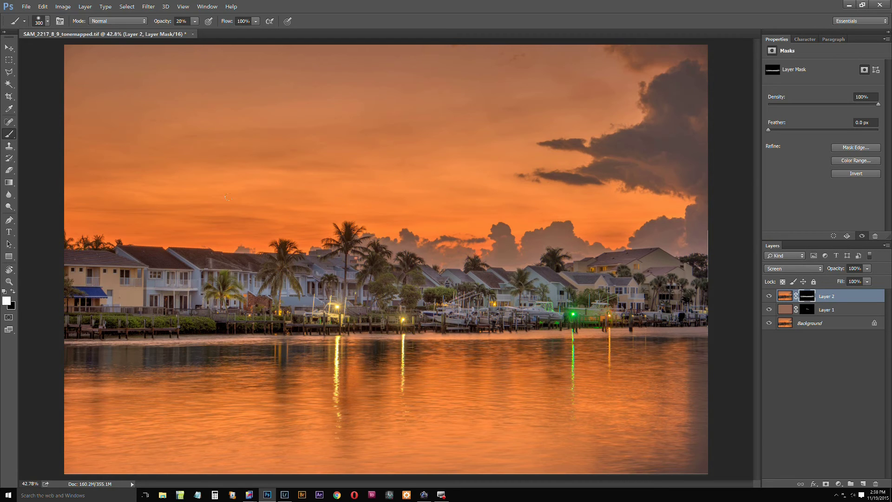
{"action": "left_click", "coordinate": [58, 209]}
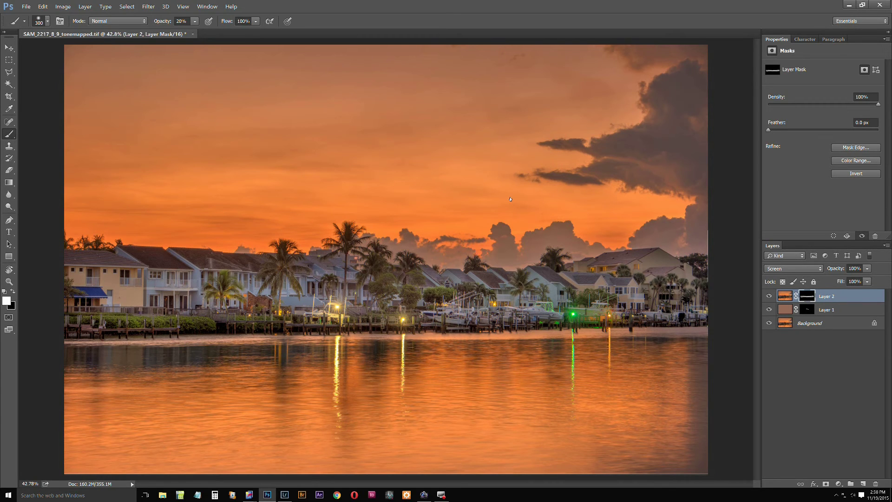
{"action": "left_click", "coordinate": [769, 297]}
{"action": "left_click", "coordinate": [769, 296]}
Merge visible layers and save the image as TIFF SAM_2217_8_9_tonemapped.tif in 00 FINAL
{"action": "left_click", "coordinate": [887, 245]}
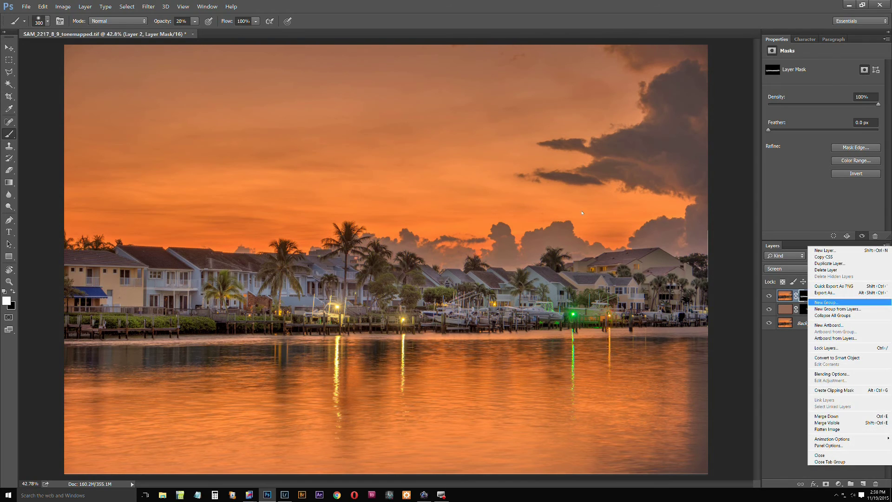
{"action": "key", "text": "Return"}
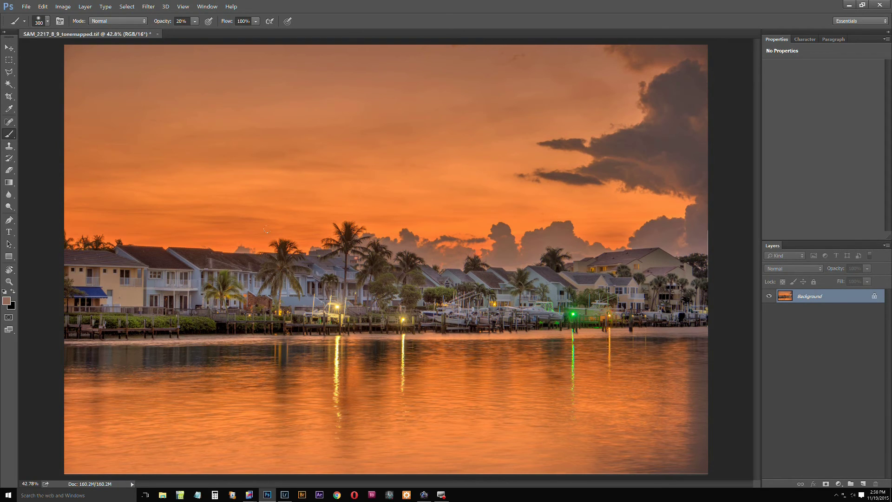
{"action": "left_click", "coordinate": [24, 7]}
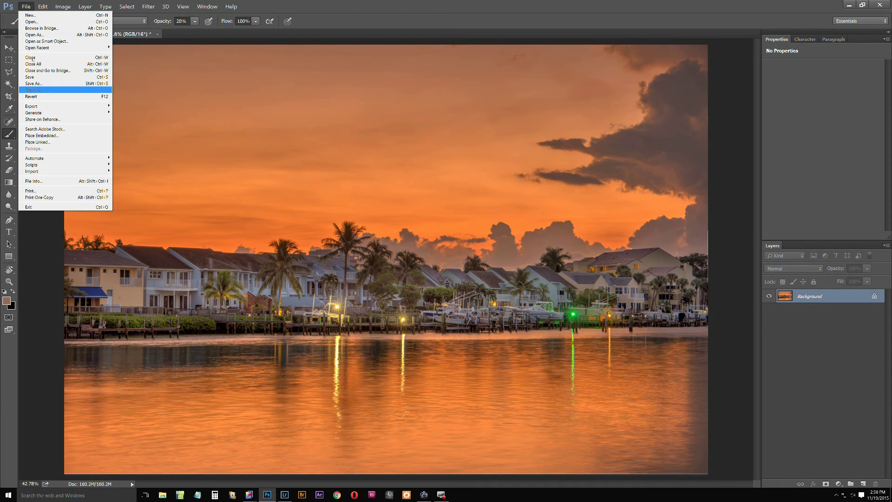
{"action": "key", "text": "Return"}
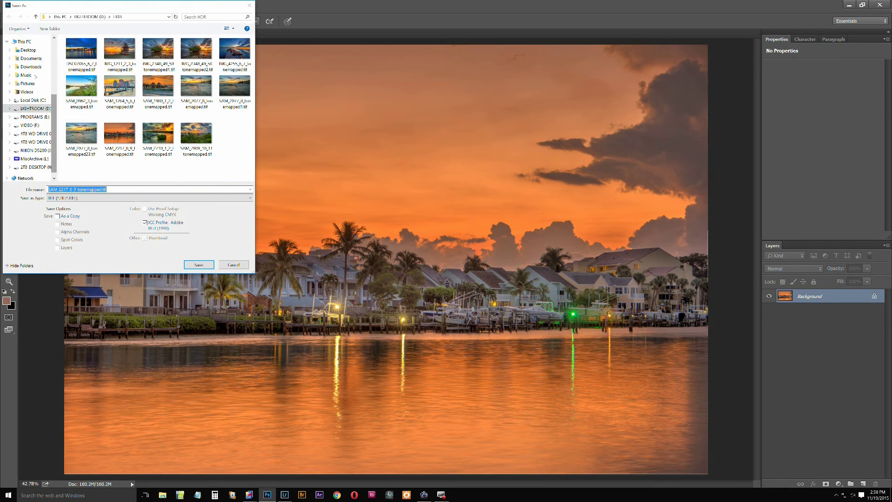
{"action": "scroll", "coordinate": [36, 76], "scroll_direction": "up", "scroll_amount": 4}
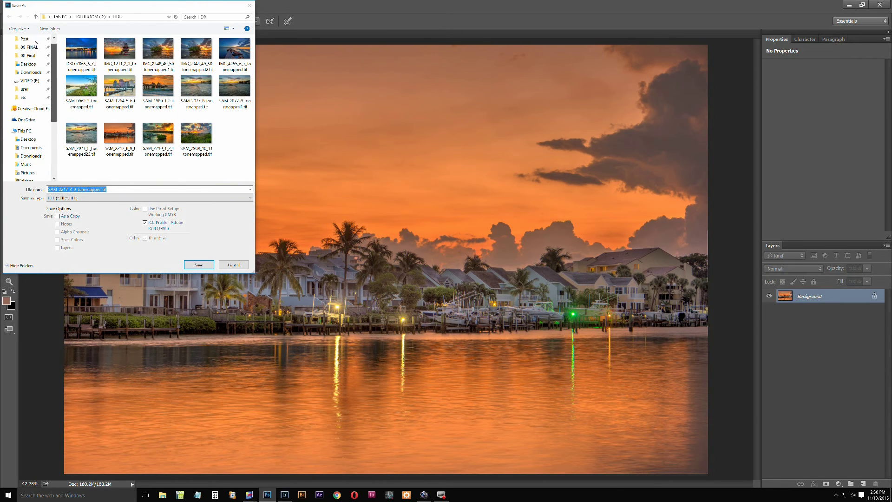
{"action": "scroll", "coordinate": [36, 41], "scroll_direction": "up", "scroll_amount": 1}
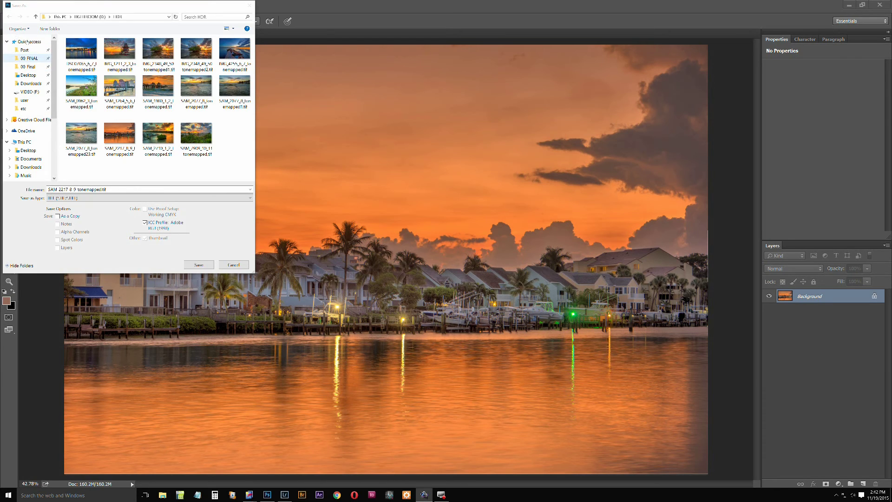
{"action": "left_click", "coordinate": [28, 59]}
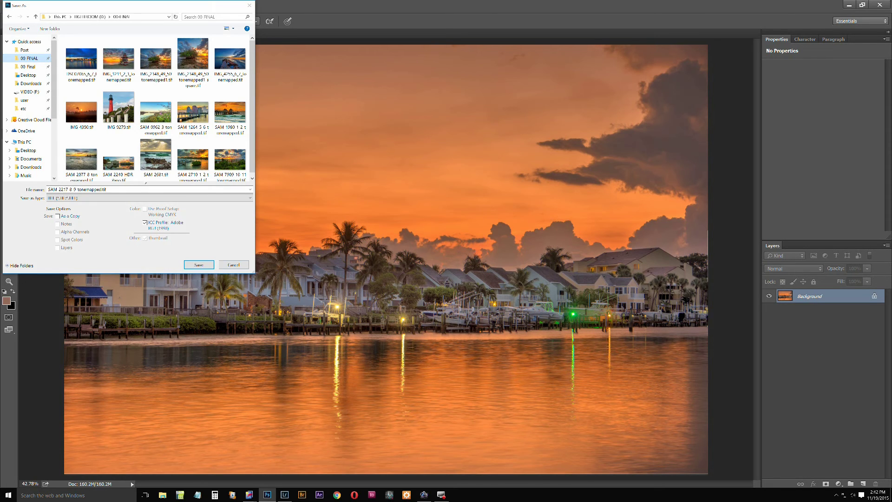
{"action": "left_click", "coordinate": [199, 265]}
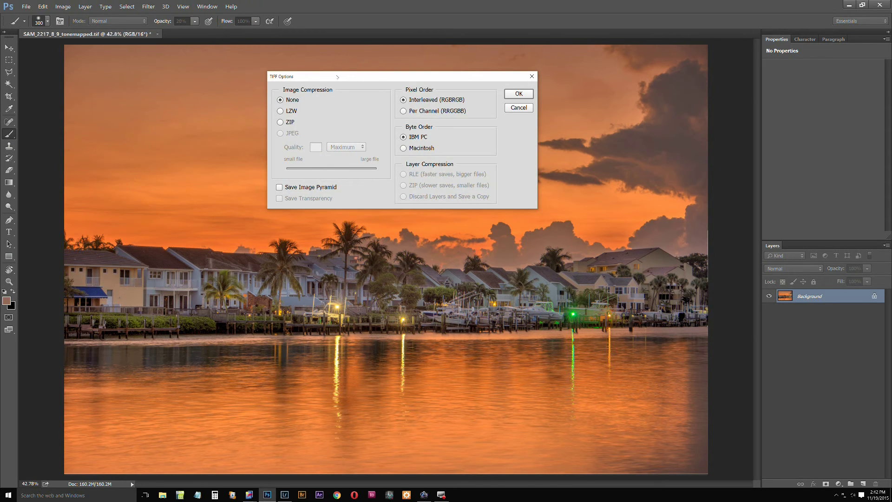
{"action": "key", "text": "Return"}
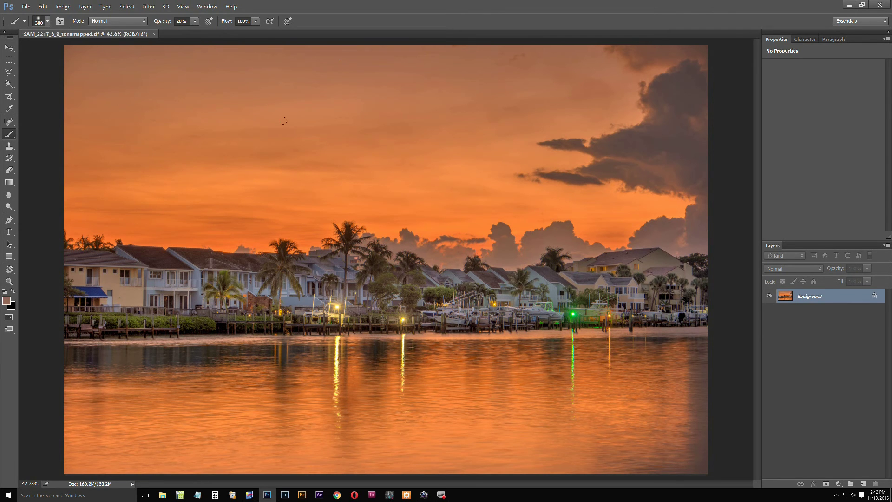
In Lightroom's Library, synchronize the 00-FINAL folder and view the imported TIFF large
{"action": "left_click", "coordinate": [285, 495]}
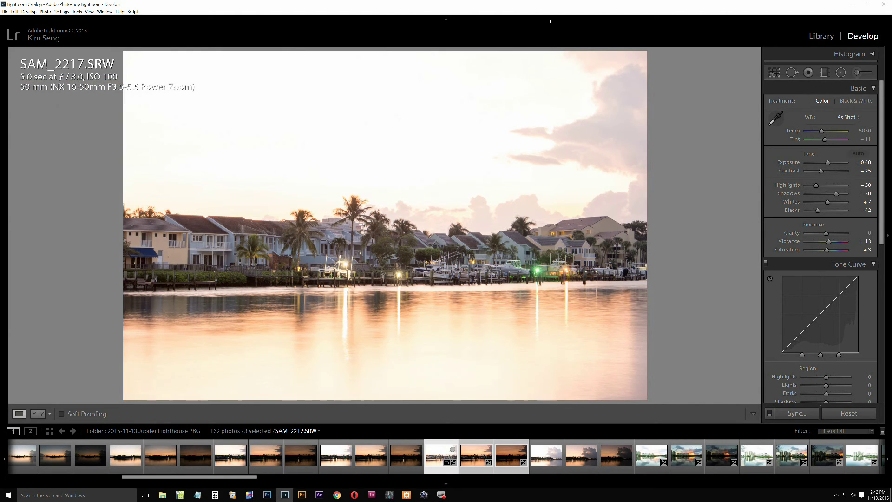
{"action": "key", "text": "g"}
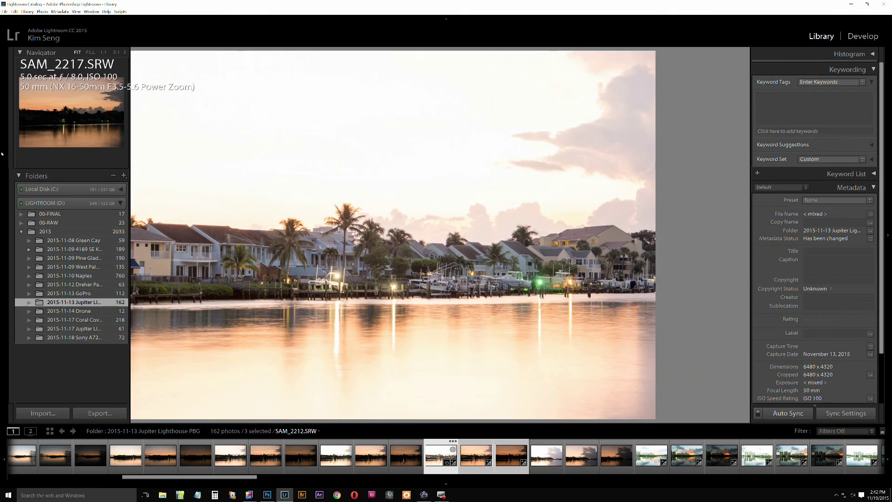
{"action": "left_click", "coordinate": [50, 214]}
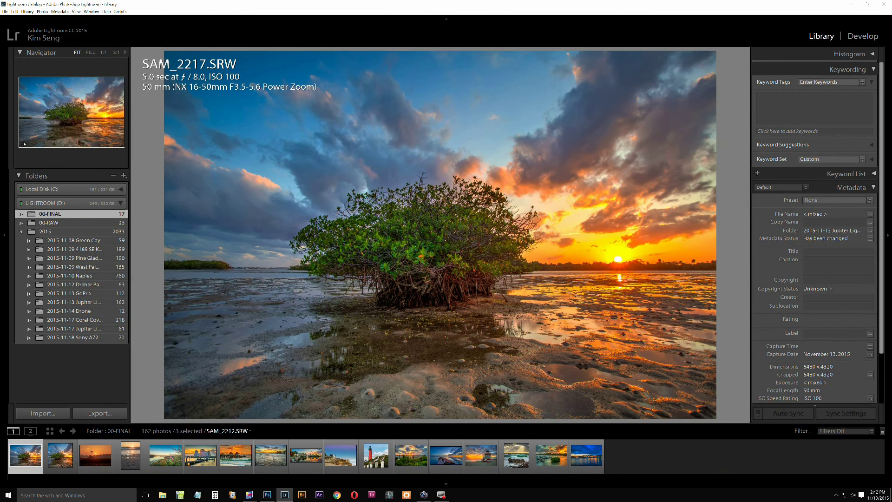
{"action": "left_click", "coordinate": [21, 232]}
{"action": "right_click", "coordinate": [41, 214]}
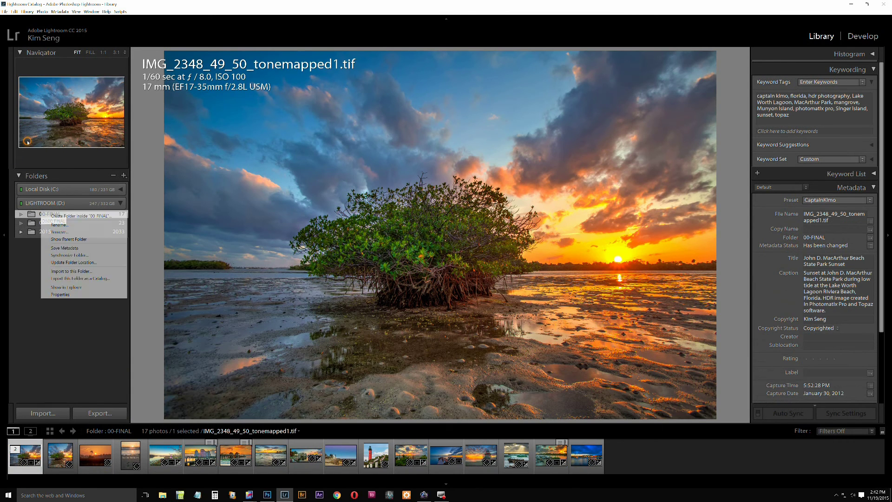
{"action": "key", "text": "Down"}
{"action": "key", "text": "Down"}
{"action": "key", "text": "Down"}
{"action": "key", "text": "Down"}
{"action": "key", "text": "Down"}
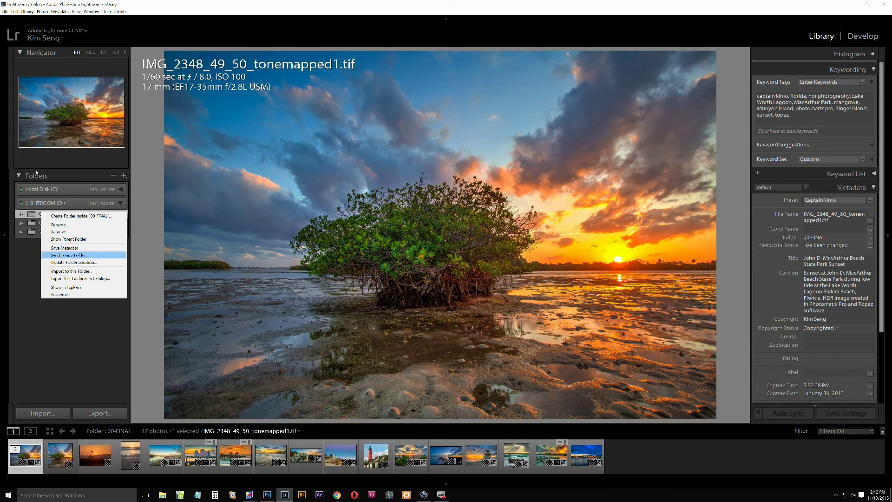
{"action": "key", "text": "Return"}
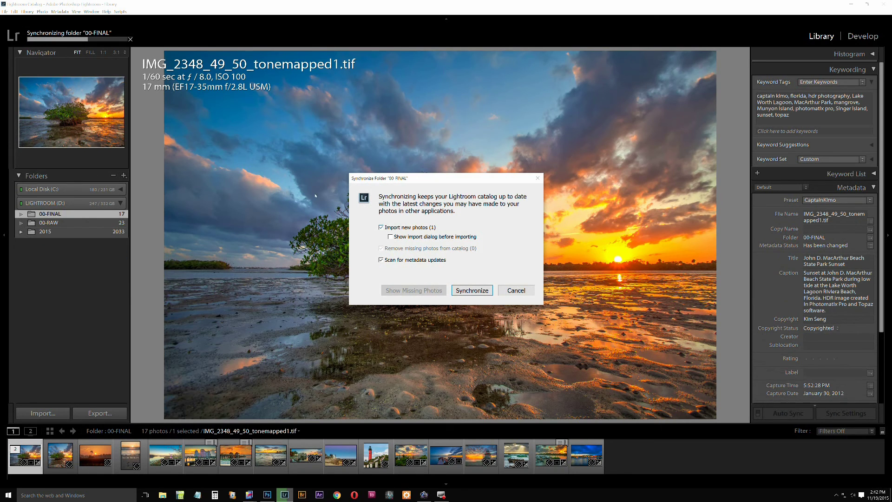
{"action": "key", "text": "Return"}
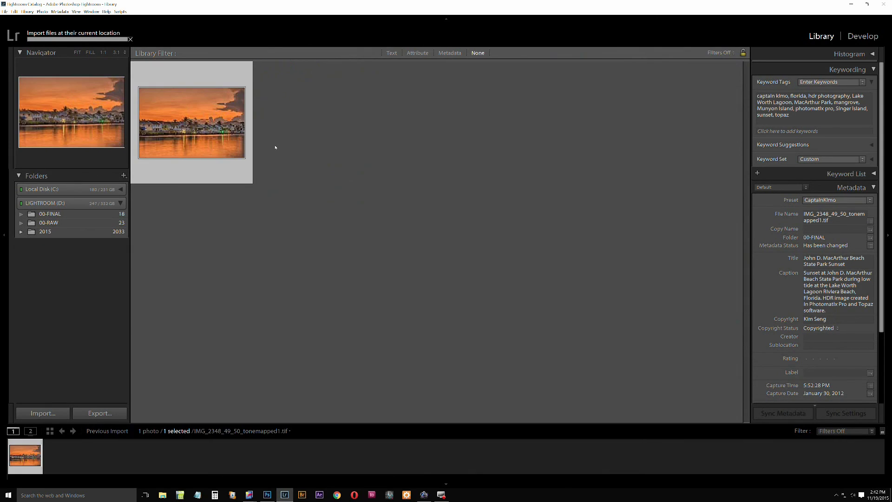
{"action": "double_click", "coordinate": [241, 131]}
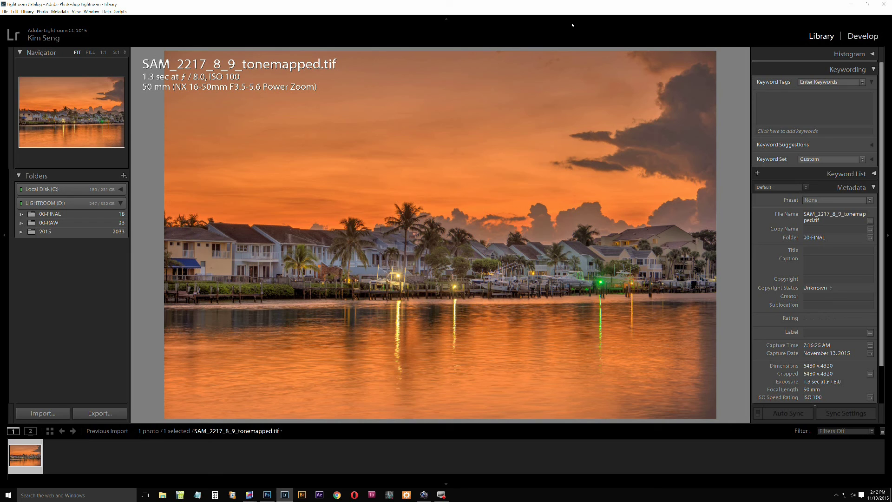
In Develop, rotate the photo slightly to level it and apply the crop
{"action": "key", "text": "d"}
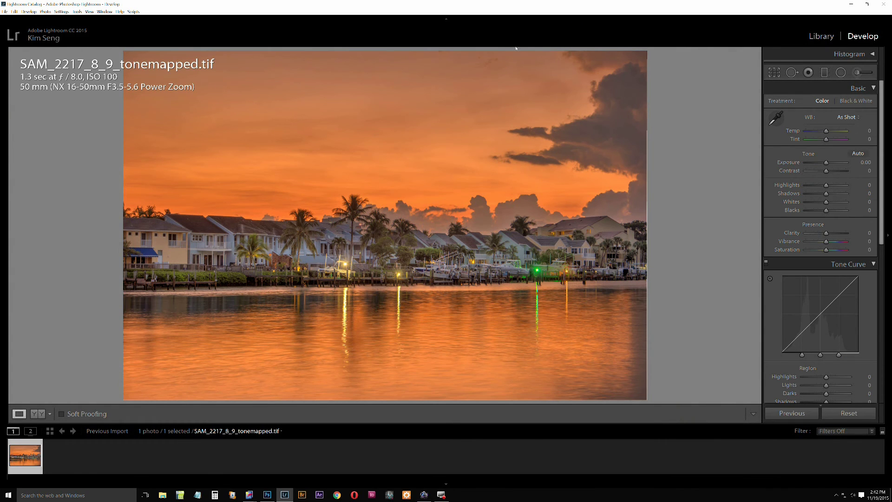
{"action": "key", "text": "r"}
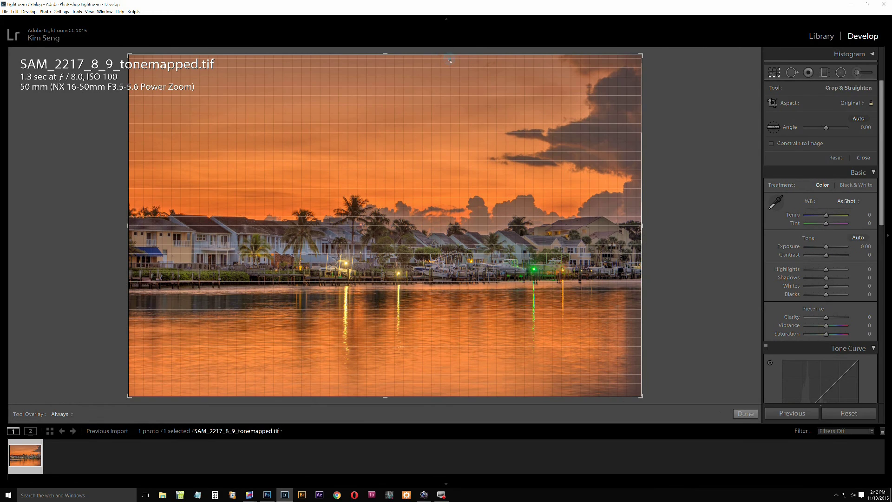
{"action": "left_click_drag", "start_coordinate": [449, 61], "coordinate": [419, 56]}
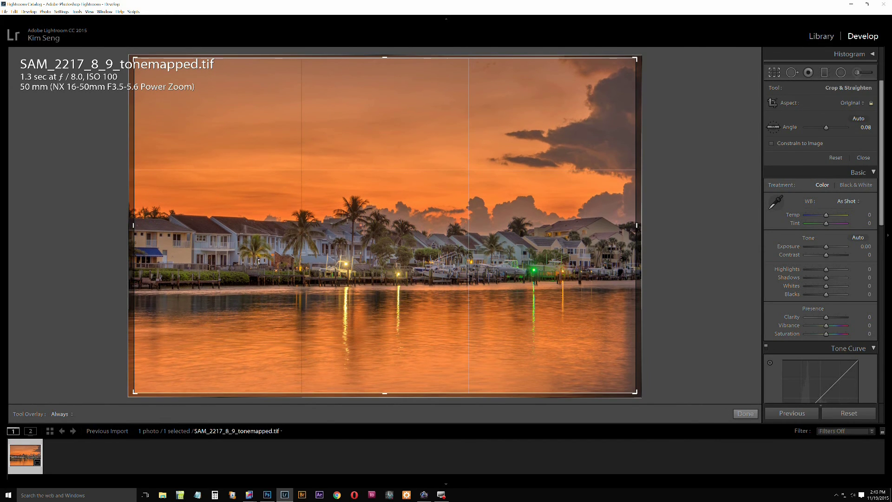
{"action": "key", "text": "Return"}
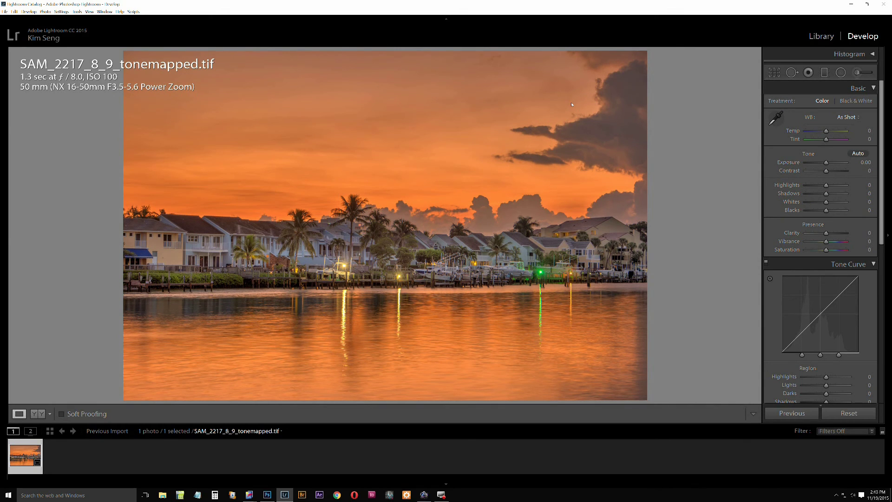
Apply Auto Tone, then undo it so the Basic tone values return to 0
{"action": "key", "text": "ctrl+u"}
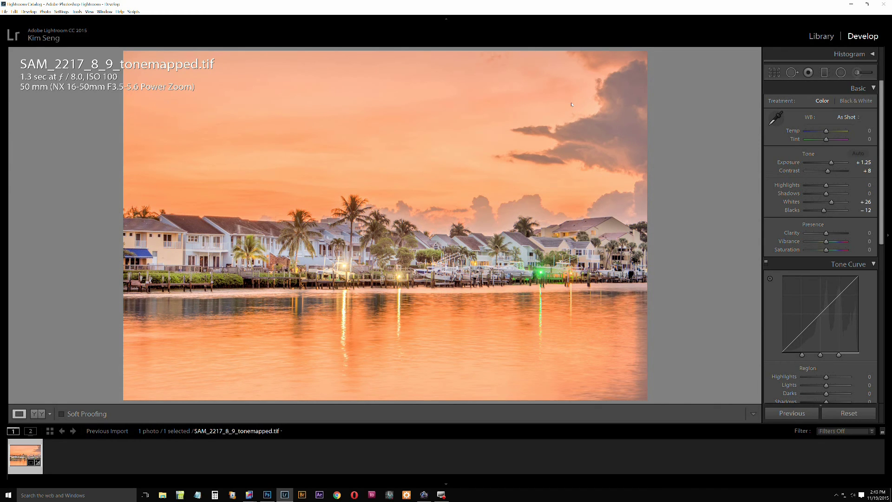
{"action": "key", "text": "ctrl+z"}
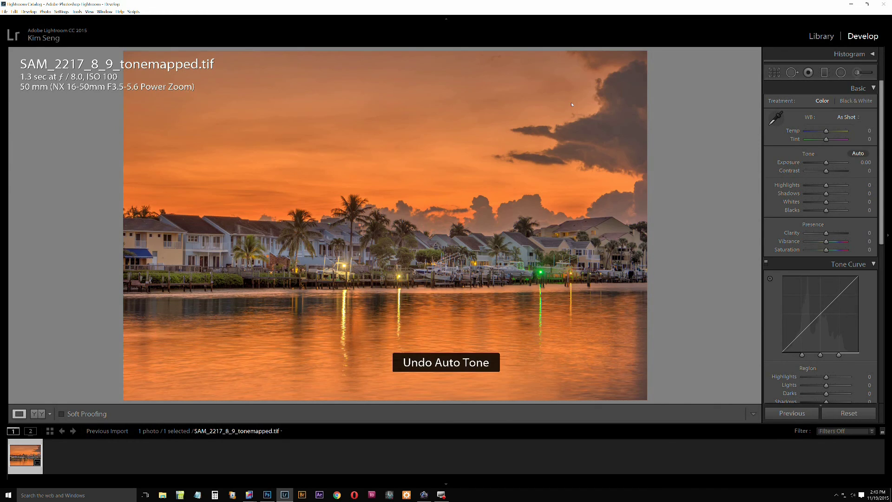
{"action": "key", "text": "comma"}
{"action": "key", "text": "comma"}
{"action": "key", "text": "comma"}
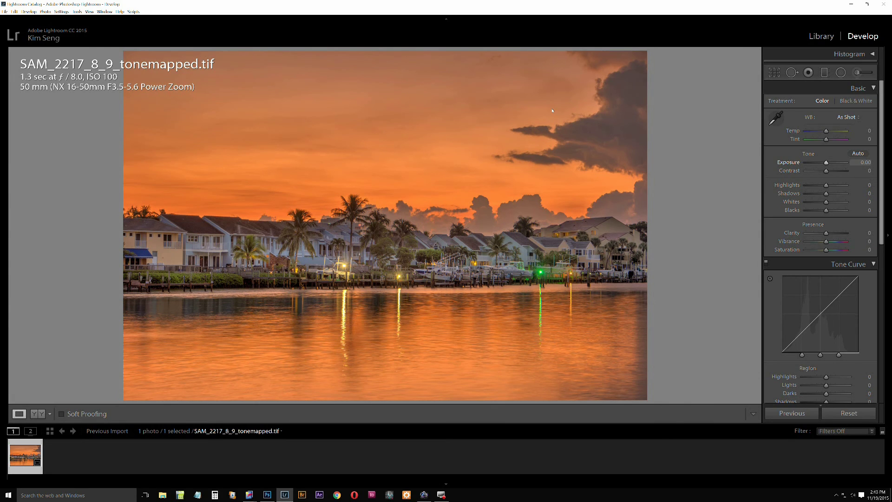
Add a graduated filter over the sky with Exposure -0.16 and Contrast 49
{"action": "key", "text": "m"}
{"action": "mouse_move", "coordinate": [371, 72]}
{"action": "left_mouse_down"}
{"action": "mouse_move", "coordinate": [367, 288]}
{"action": "mouse_move", "coordinate": [382, 293]}
{"action": "left_mouse_up"}
{"action": "key", "text": "comma"}
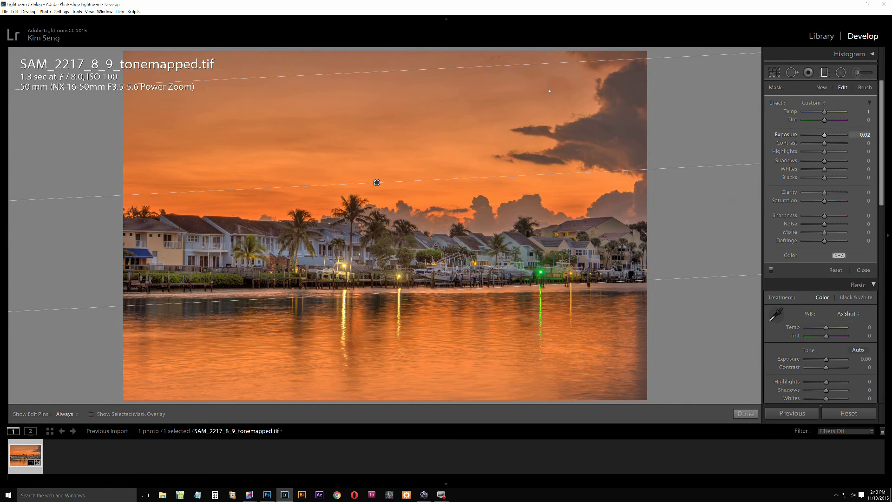
{"action": "key", "text": "minus"}
{"action": "key", "text": "minus"}
{"action": "key", "text": "minus"}
{"action": "key", "text": "minus"}
{"action": "key", "text": "plus"}
{"action": "key", "text": "plus"}
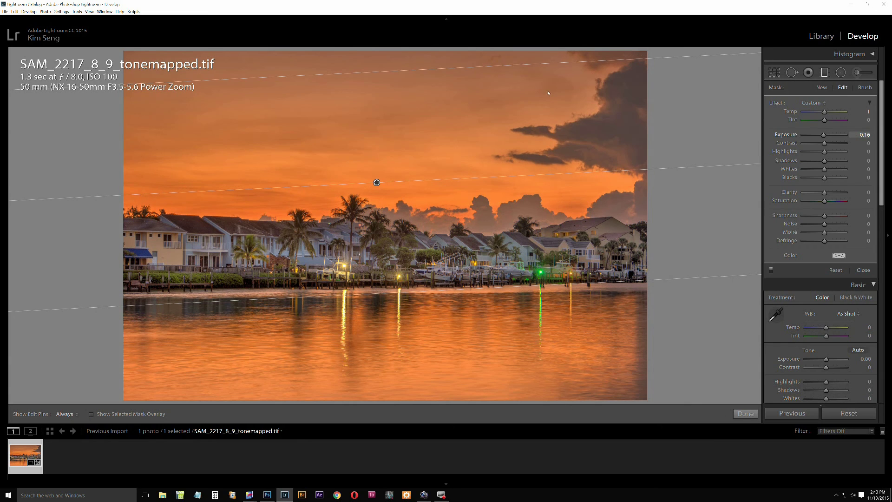
{"action": "key", "text": "period"}
{"action": "key", "text": "plus"}
{"action": "key", "text": "plus"}
{"action": "key", "text": "plus"}
{"action": "key", "text": "plus"}
{"action": "key", "text": "plus"}
{"action": "key", "text": "plus"}
{"action": "key", "text": "plus"}
{"action": "key", "text": "plus"}
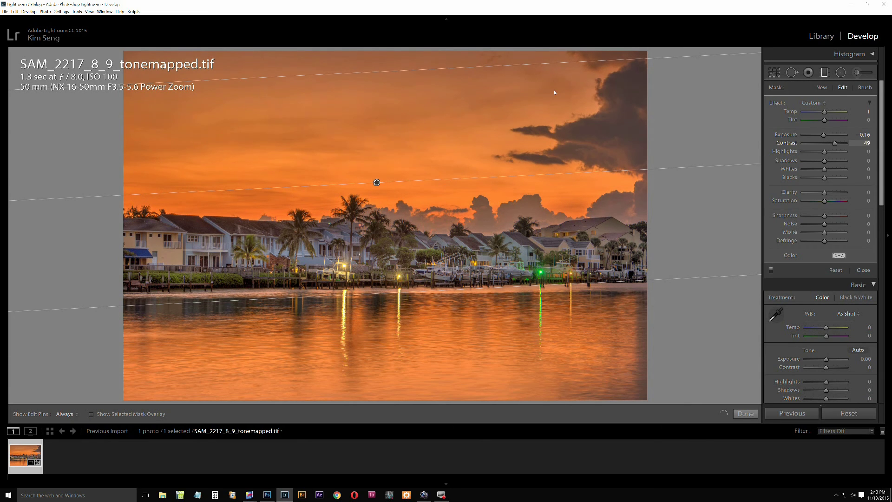
{"action": "key", "text": "m"}
{"action": "key", "text": "m"}
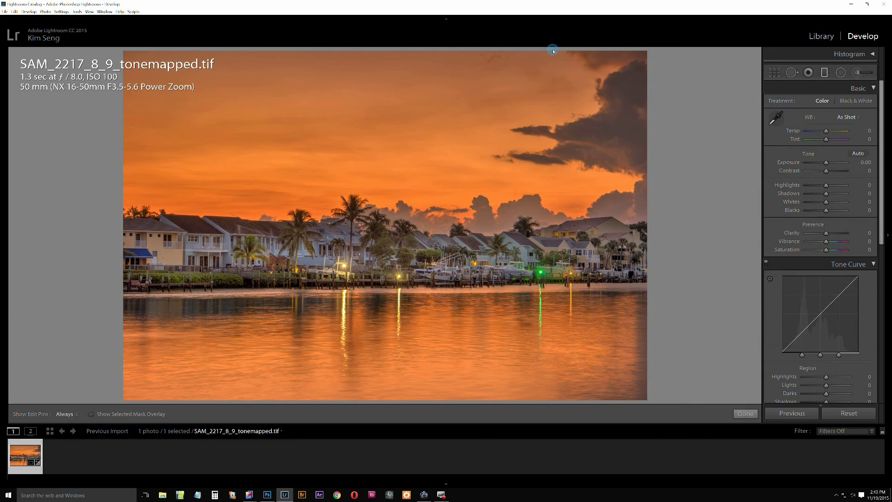
Add a second graduated filter over the water: Exposure -0.82, Contrast 17, Highlights 28
{"action": "left_click_drag", "start_coordinate": [265, 261], "coordinate": [298, 176]}
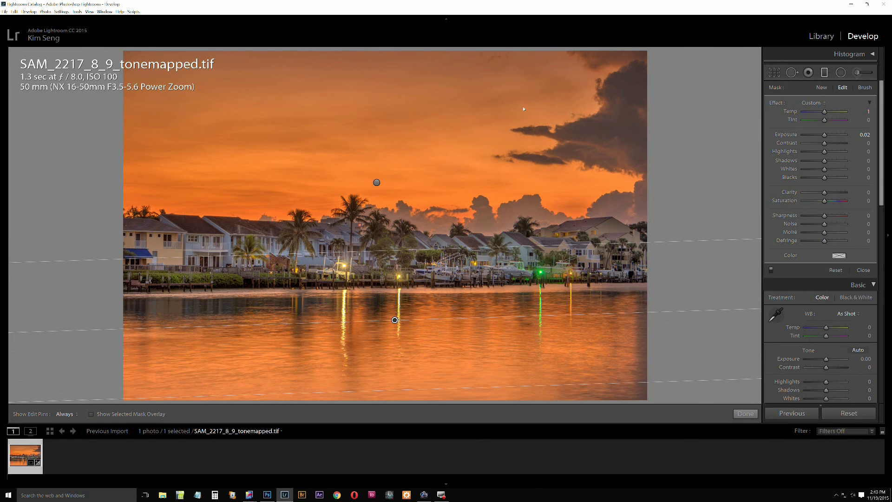
{"action": "left_click_drag", "start_coordinate": [825, 135], "coordinate": [820, 135]}
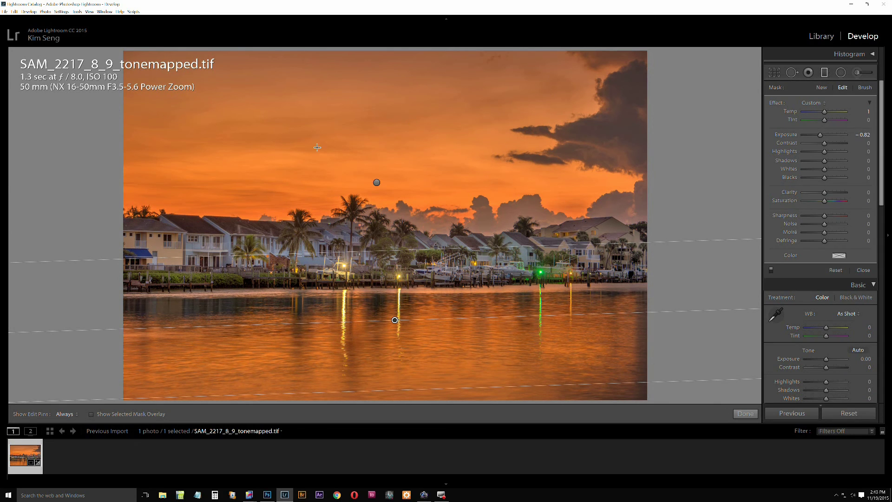
{"action": "key", "text": "comma"}
{"action": "key", "text": "comma"}
{"action": "key", "text": "comma"}
{"action": "left_click_drag", "start_coordinate": [824, 144], "coordinate": [828, 144]}
{"action": "key", "text": "equal"}
{"action": "key", "text": "equal"}
{"action": "key", "text": "equal"}
{"action": "key", "text": "equal"}
{"action": "key", "text": "period"}
{"action": "key", "text": "equal"}
{"action": "key", "text": "equal"}
{"action": "key", "text": "equal"}
{"action": "key", "text": "equal"}
{"action": "key", "text": "equal"}
{"action": "key", "text": "equal"}
{"action": "key", "text": "equal"}
{"action": "key", "text": "equal"}
{"action": "key", "text": "equal"}
{"action": "key", "text": "equal"}
{"action": "key", "text": "equal"}
{"action": "key", "text": "equal"}
{"action": "key", "text": "equal"}
{"action": "key", "text": "equal"}
{"action": "key", "text": "equal"}
{"action": "key", "text": "equal"}
{"action": "key", "text": "equal"}
{"action": "key", "text": "equal"}
{"action": "key", "text": "equal"}
{"action": "key", "text": "equal"}
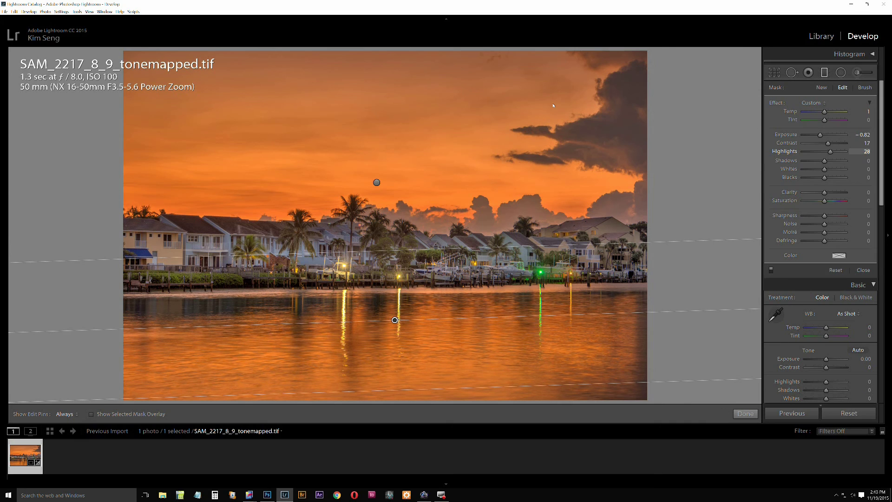
{"action": "key", "text": "m"}
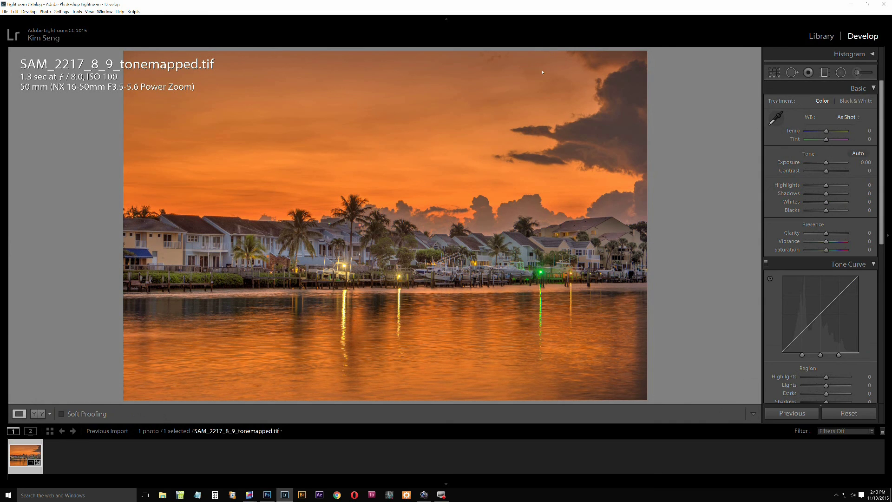
Set Sharpening Amount to 41 and Luminance noise reduction to 13
{"action": "left_click_drag", "start_coordinate": [882, 227], "coordinate": [878, 404]}
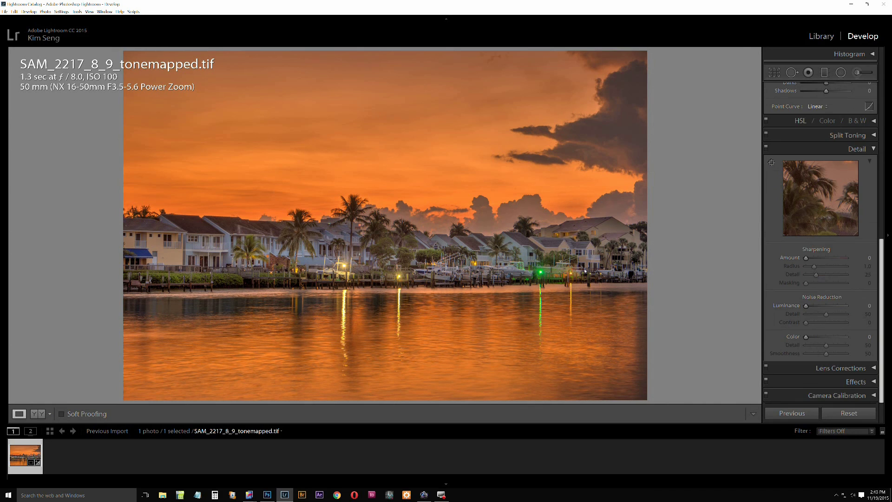
{"action": "left_click_drag", "start_coordinate": [806, 258], "coordinate": [817, 258]}
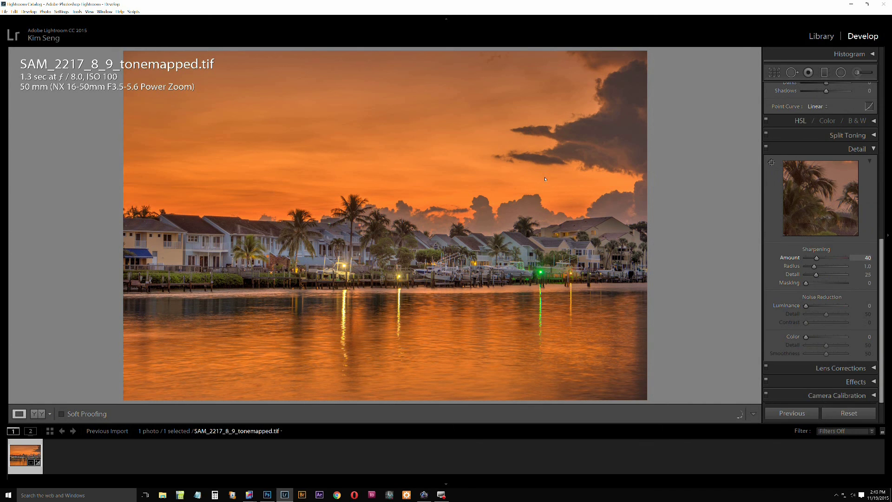
{"action": "key", "text": "equal"}
{"action": "key", "text": "period"}
{"action": "key", "text": "period"}
{"action": "key", "text": "period"}
{"action": "key", "text": "period"}
{"action": "key", "text": "equal"}
{"action": "key", "text": "equal"}
{"action": "key", "text": "equal"}
{"action": "key", "text": "equal"}
{"action": "key", "text": "equal"}
{"action": "key", "text": "equal"}
{"action": "key", "text": "equal"}
{"action": "key", "text": "equal"}
{"action": "key", "text": "equal"}
{"action": "key", "text": "equal"}
{"action": "key", "text": "equal"}
{"action": "key", "text": "equal"}
{"action": "key", "text": "equal"}
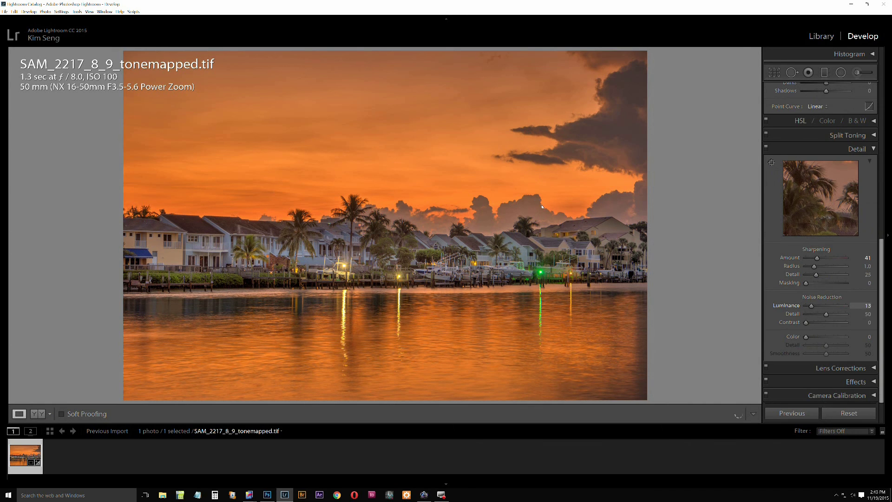
{"action": "key", "text": "equal"}
{"action": "key", "text": "equal"}
{"action": "key", "text": "equal"}
{"action": "key", "text": "equal"}
{"action": "key", "text": "equal"}
{"action": "key", "text": "minus"}
{"action": "key", "text": "minus"}
{"action": "key", "text": "minus"}
{"action": "key", "text": "minus"}
{"action": "key", "text": "minus"}
{"action": "left_click", "coordinate": [857, 149]}
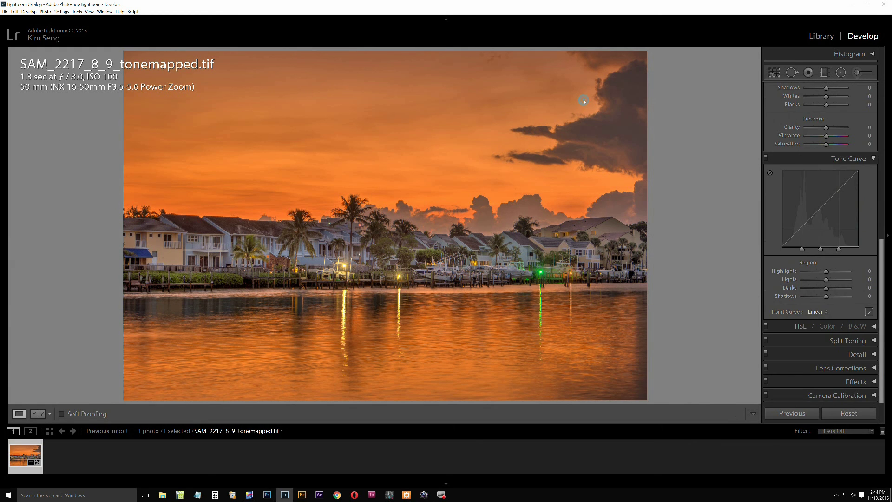
Add a post-crop vignette: Amount -9, Midpoint 35, Roundness -28, Feather 43
{"action": "key", "text": "ctrl+1"}
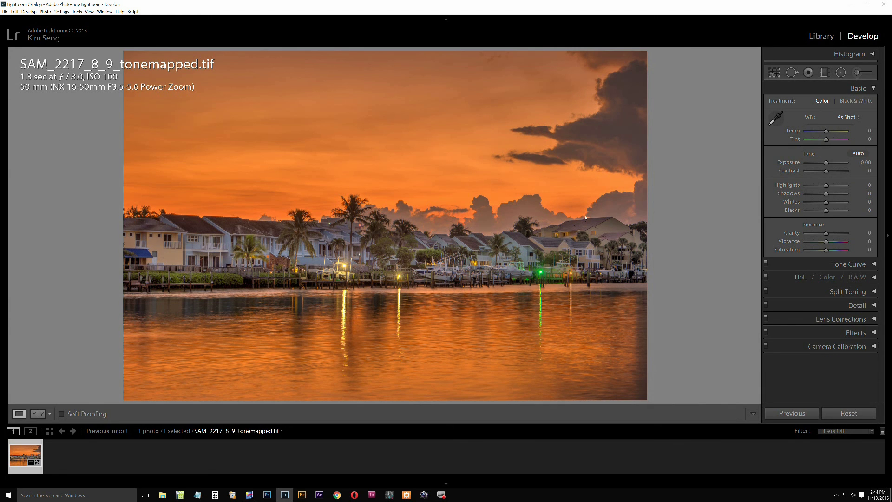
{"action": "key", "text": "ctrl+6"}
{"action": "key", "text": "ctrl+7"}
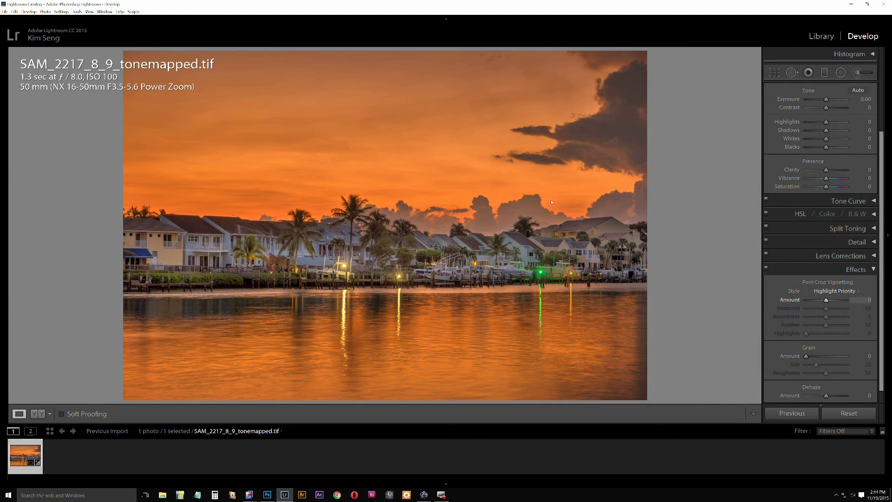
{"action": "key", "text": "minus"}
{"action": "key", "text": "minus"}
{"action": "key", "text": "minus"}
{"action": "key", "text": "minus"}
{"action": "key", "text": "minus"}
{"action": "key", "text": "minus"}
{"action": "key", "text": "minus"}
{"action": "key", "text": "minus"}
{"action": "key", "text": "minus"}
{"action": "key", "text": "equal"}
{"action": "key", "text": "equal"}
{"action": "key", "text": "equal"}
{"action": "key", "text": "equal"}
{"action": "key", "text": "equal"}
{"action": "key", "text": "equal"}
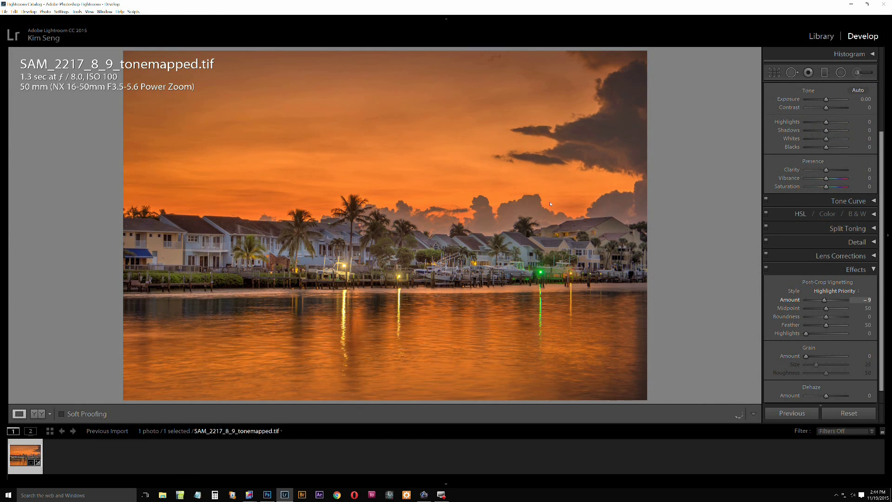
{"action": "key", "text": "period"}
{"action": "key", "text": "minus"}
{"action": "key", "text": "minus"}
{"action": "key", "text": "minus"}
{"action": "key", "text": "minus"}
{"action": "key", "text": "minus"}
{"action": "key", "text": "minus"}
{"action": "key", "text": "minus"}
{"action": "key", "text": "minus"}
{"action": "key", "text": "minus"}
{"action": "key", "text": "minus"}
{"action": "key", "text": "minus"}
{"action": "key", "text": "minus"}
{"action": "key", "text": "minus"}
{"action": "key", "text": "minus"}
{"action": "key", "text": "minus"}
{"action": "key", "text": "period"}
{"action": "key", "text": "minus"}
{"action": "key", "text": "minus"}
{"action": "key", "text": "minus"}
{"action": "key", "text": "minus"}
{"action": "key", "text": "minus"}
{"action": "key", "text": "minus"}
{"action": "key", "text": "minus"}
{"action": "key", "text": "minus"}
{"action": "key", "text": "minus"}
{"action": "key", "text": "minus"}
{"action": "key", "text": "minus"}
{"action": "key", "text": "minus"}
{"action": "key", "text": "minus"}
{"action": "key", "text": "minus"}
{"action": "key", "text": "minus"}
{"action": "key", "text": "minus"}
{"action": "key", "text": "minus"}
{"action": "key", "text": "minus"}
{"action": "key", "text": "minus"}
{"action": "key", "text": "minus"}
{"action": "key", "text": "minus"}
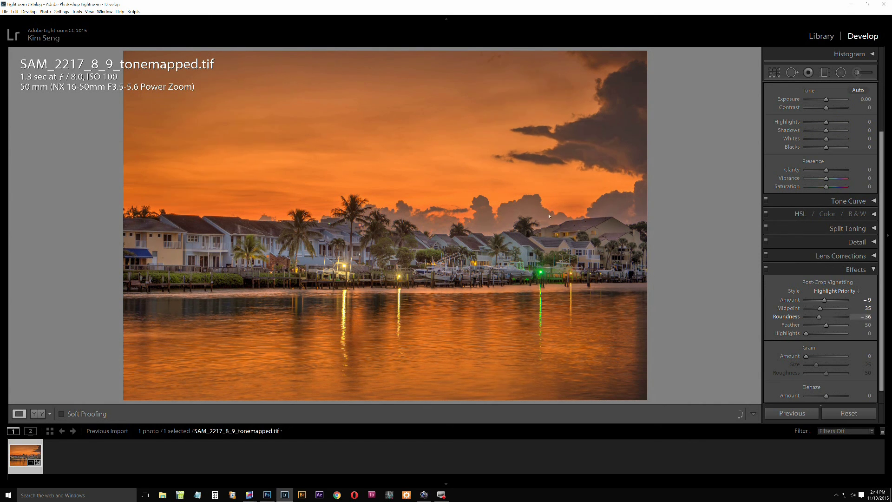
{"action": "key", "text": "period"}
{"action": "key", "text": "minus"}
{"action": "key", "text": "minus"}
{"action": "key", "text": "minus"}
{"action": "key", "text": "minus"}
{"action": "key", "text": "minus"}
{"action": "key", "text": "minus"}
{"action": "key", "text": "minus"}
{"action": "key", "text": "ctrl+1"}
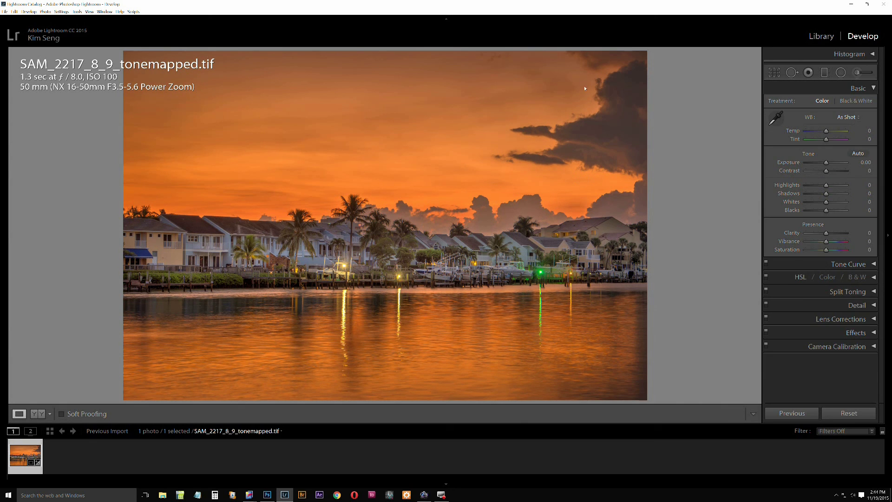
In the Basic panel, set Temp to -2 and Shadows to +20
{"action": "key", "text": "period"}
{"action": "key", "text": "plus"}
{"action": "key", "text": "plus"}
{"action": "key", "text": "plus"}
{"action": "key", "text": "plus"}
{"action": "key", "text": "plus"}
{"action": "key", "text": "plus"}
{"action": "key", "text": "minus"}
{"action": "key", "text": "minus"}
{"action": "key", "text": "minus"}
{"action": "key", "text": "minus"}
{"action": "key", "text": "minus"}
{"action": "key", "text": "minus"}
{"action": "key", "text": "minus"}
{"action": "key", "text": "minus"}
{"action": "key", "text": "period"}
{"action": "key", "text": "period"}
{"action": "key", "text": "period"}
{"action": "key", "text": "period"}
{"action": "key", "text": "period"}
{"action": "key", "text": "plus"}
{"action": "key", "text": "plus"}
{"action": "key", "text": "plus"}
{"action": "key", "text": "plus"}
{"action": "key", "text": "plus"}
Shape the Tone Curve with Highlights +12 and Lights +9, leaving Darks at 0
{"action": "key", "text": "period"}
{"action": "key", "text": "period"}
{"action": "key", "text": "period"}
{"action": "key", "text": "period"}
{"action": "key", "text": "period"}
{"action": "key", "text": "period"}
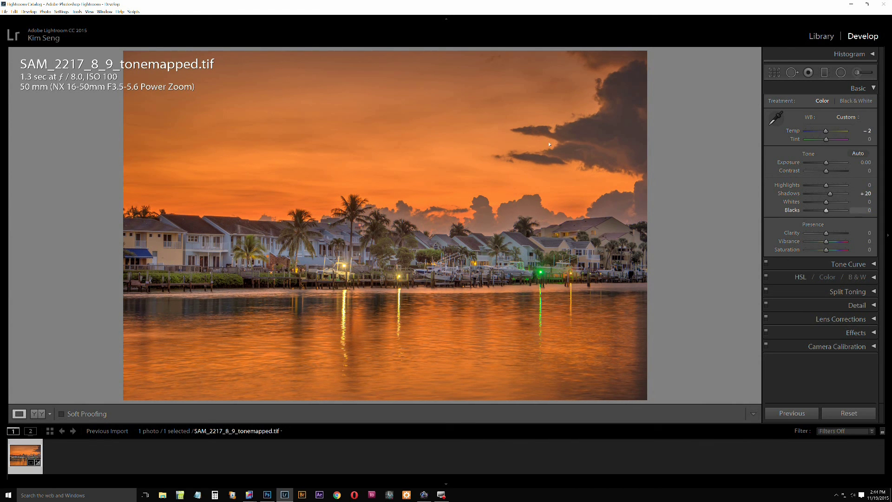
{"action": "left_click", "coordinate": [872, 264]}
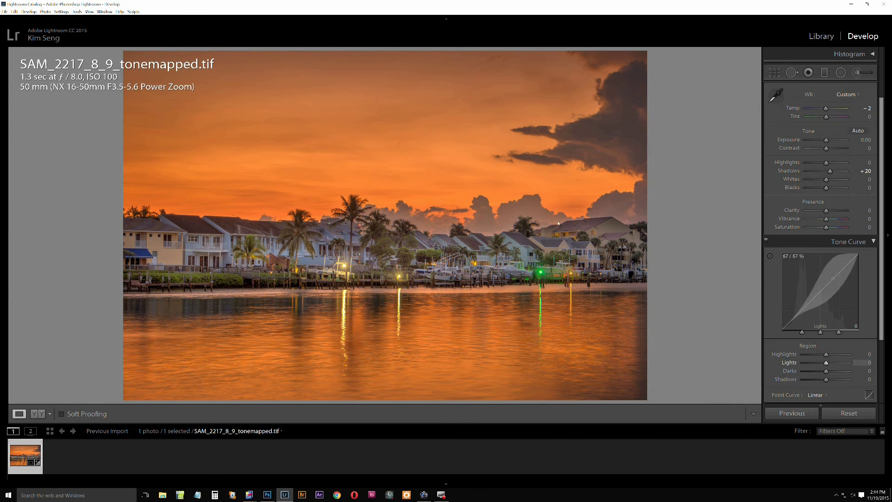
{"action": "mouse_move", "coordinate": [826, 355]}
{"action": "left_mouse_down"}
{"action": "mouse_move", "coordinate": [818, 354]}
{"action": "mouse_move", "coordinate": [828, 363]}
{"action": "left_mouse_up"}
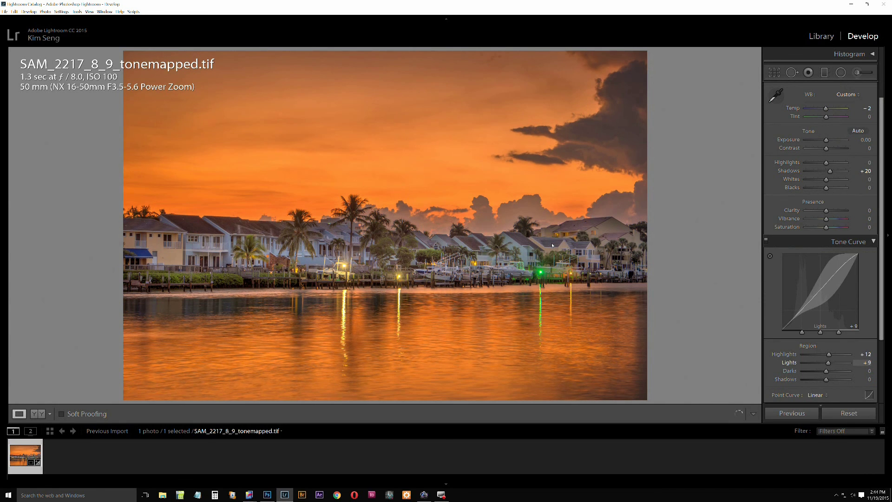
{"action": "key", "text": "period"}
{"action": "key", "text": "plus"}
{"action": "key", "text": "plus"}
{"action": "key", "text": "minus"}
{"action": "key", "text": "minus"}
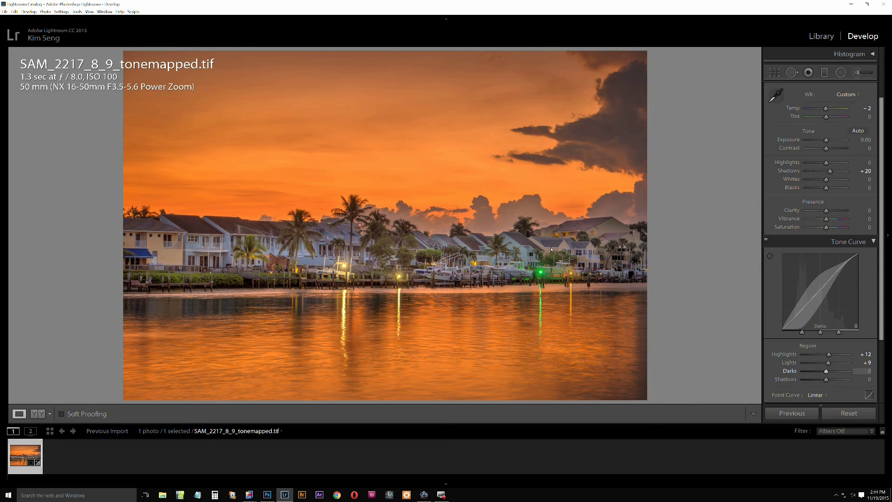
{"action": "key", "text": "backslash"}
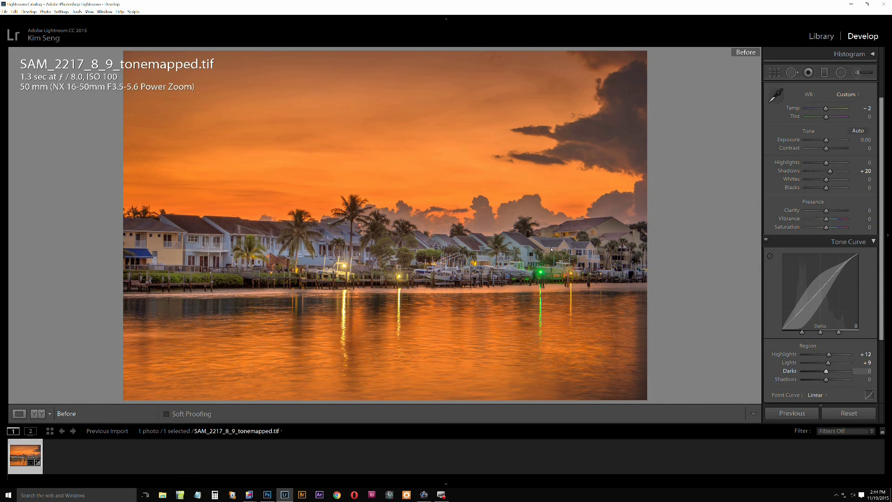
{"action": "key", "text": "backslash"}
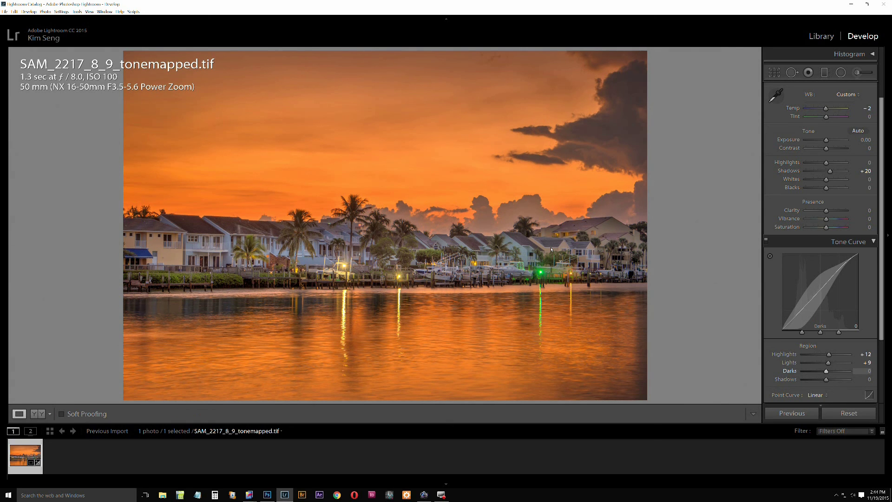
{"action": "key", "text": "backslash"}
{"action": "key", "text": "backslash"}
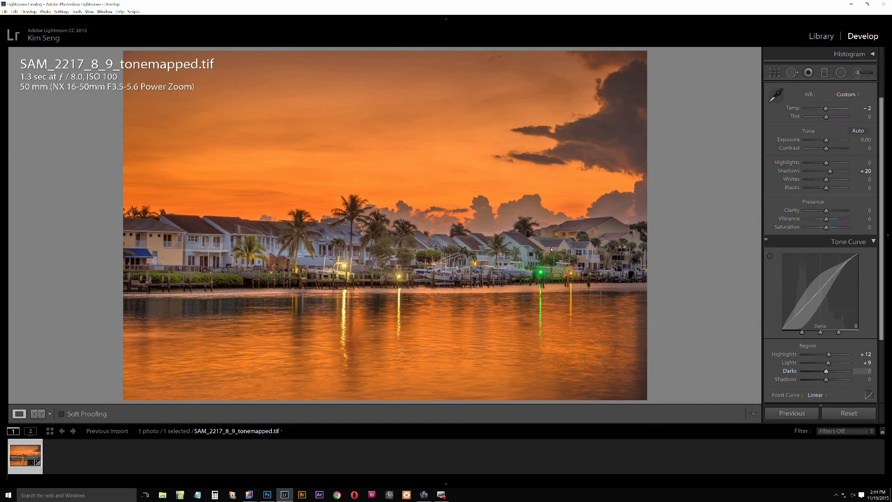